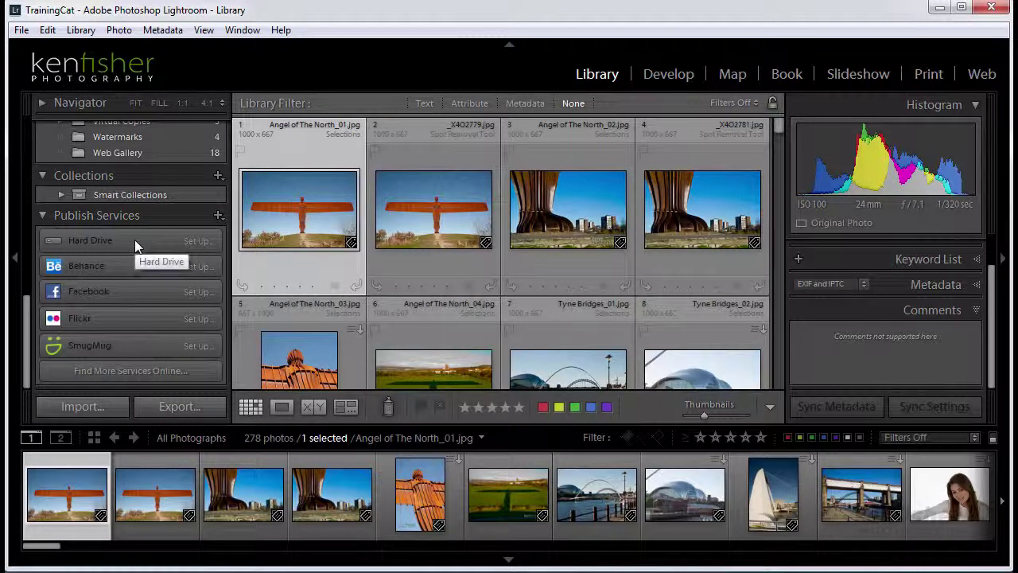
Set up a Hard Drive service with description 'Flickr Uploads' and subfolder 'Flickr Exports'
left_click(195, 240)
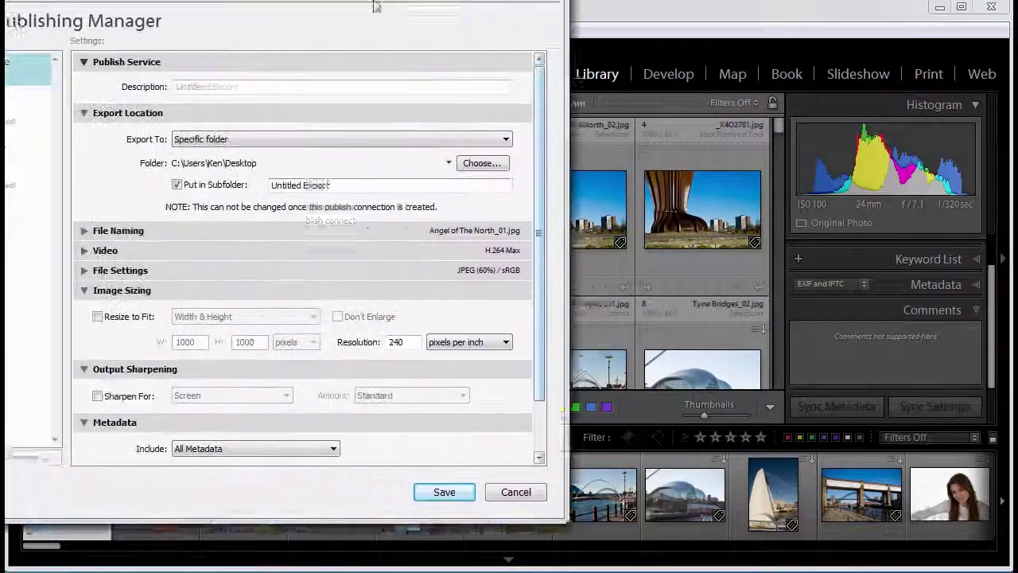
left_click_drag(350, 17, 615, 20)
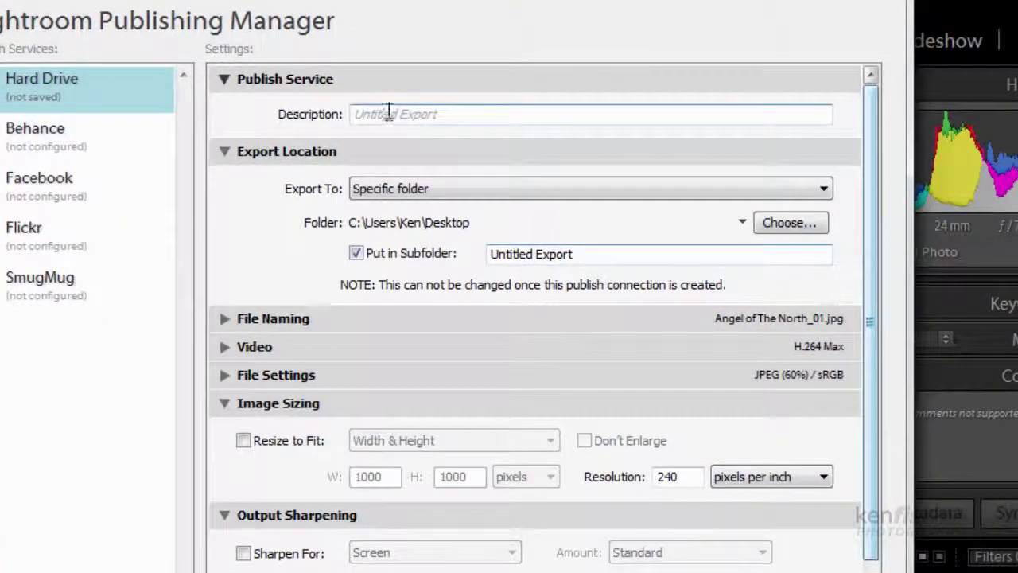
left_click(390, 114)
type("F")
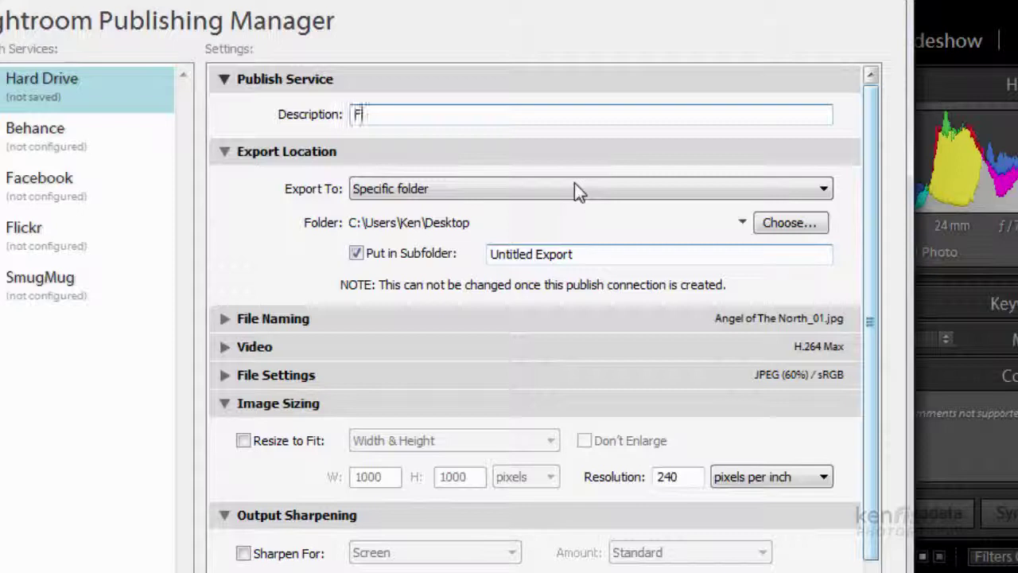
type("lickr")
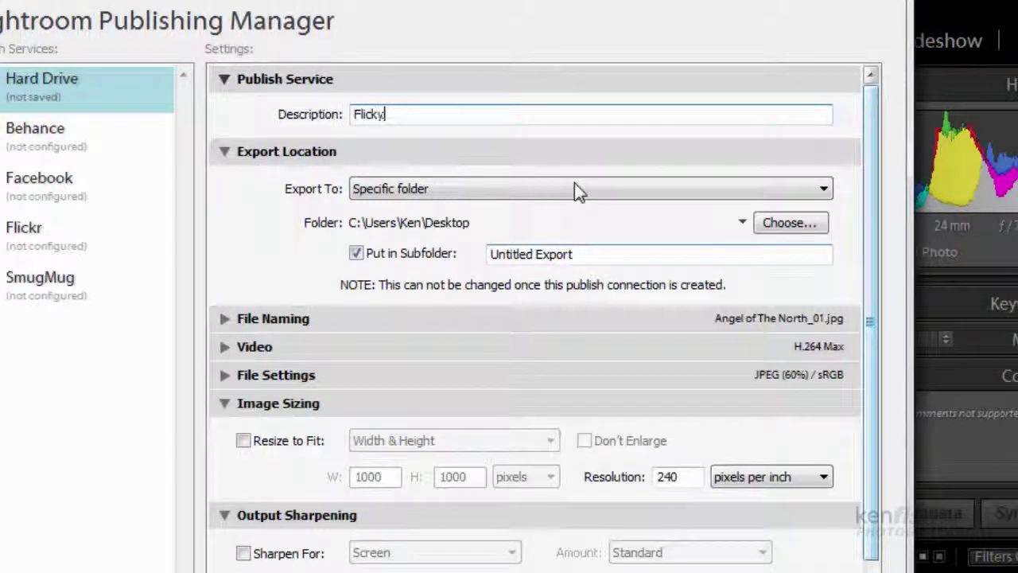
key("BackSpace")
type("r Uploa")
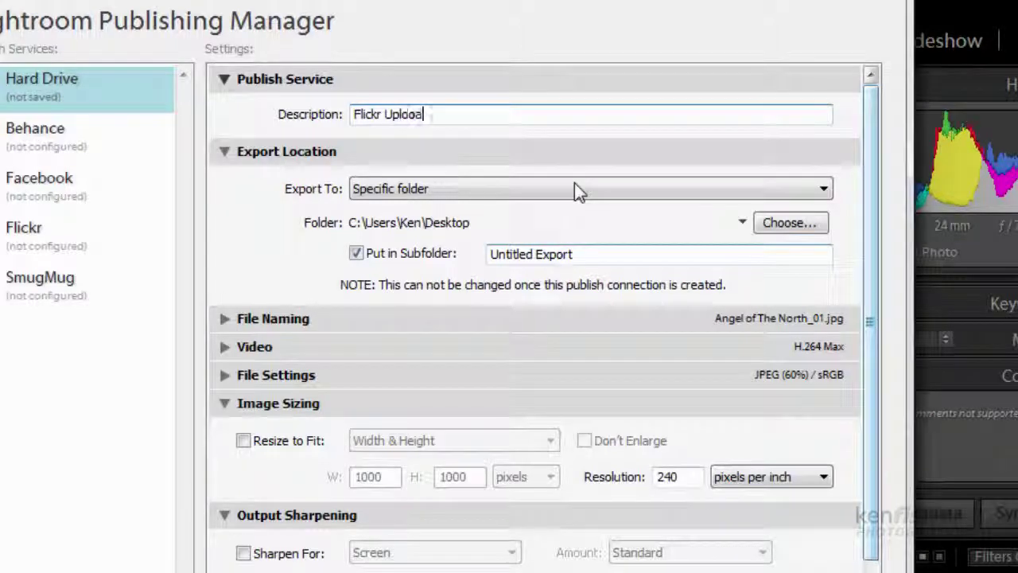
type("ds")
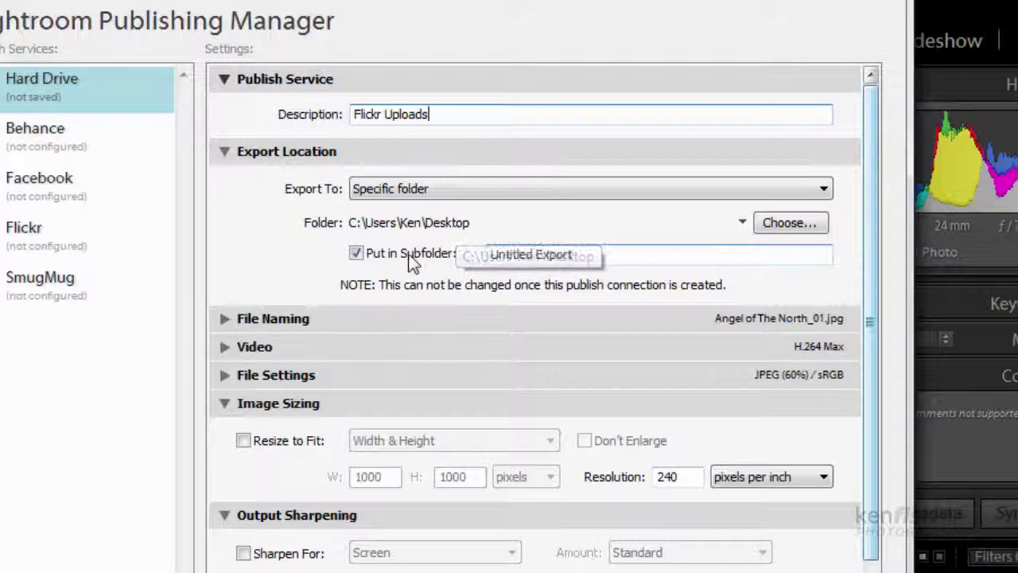
left_click_drag(593, 254, 481, 256)
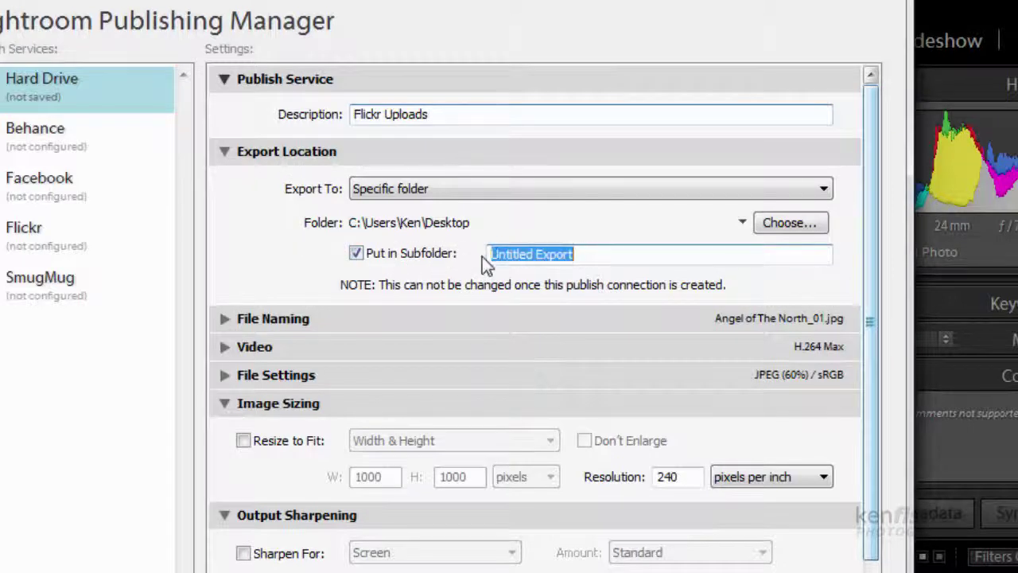
type("Fli")
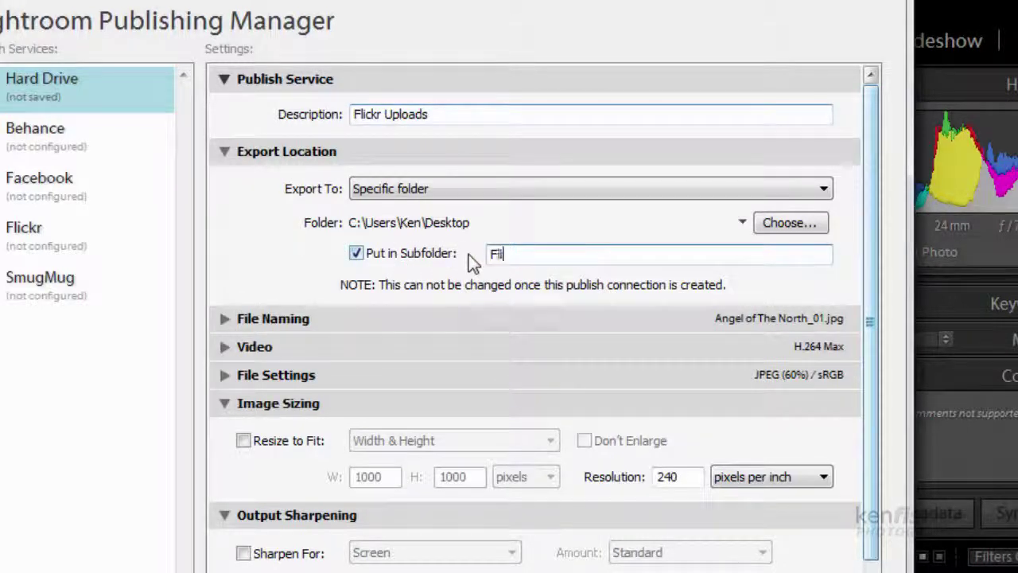
type("ckr Exports")
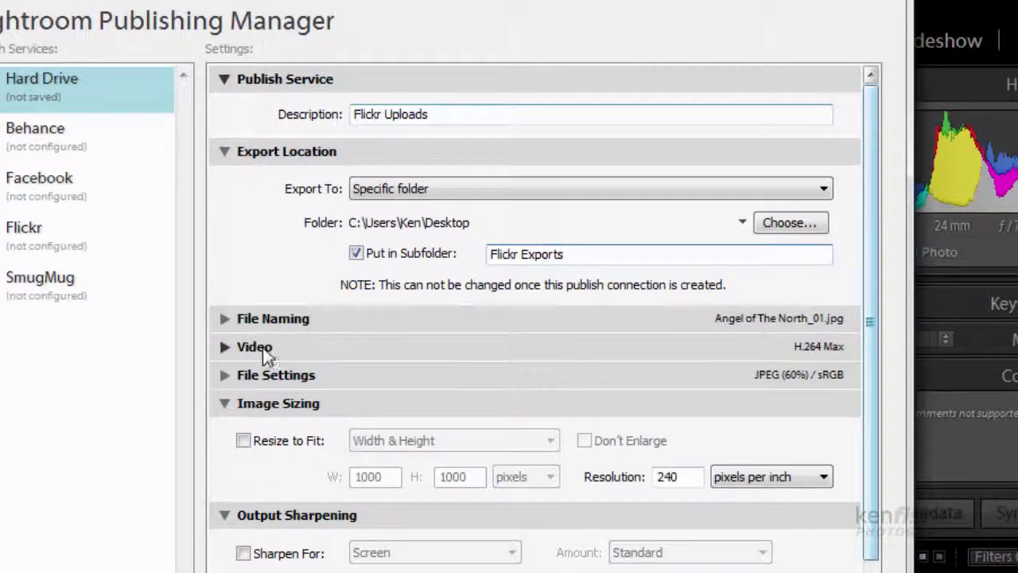
Export JPEGs at quality 100, resized to fit 1000×1000 pixels, with screen sharpening
left_click(230, 378)
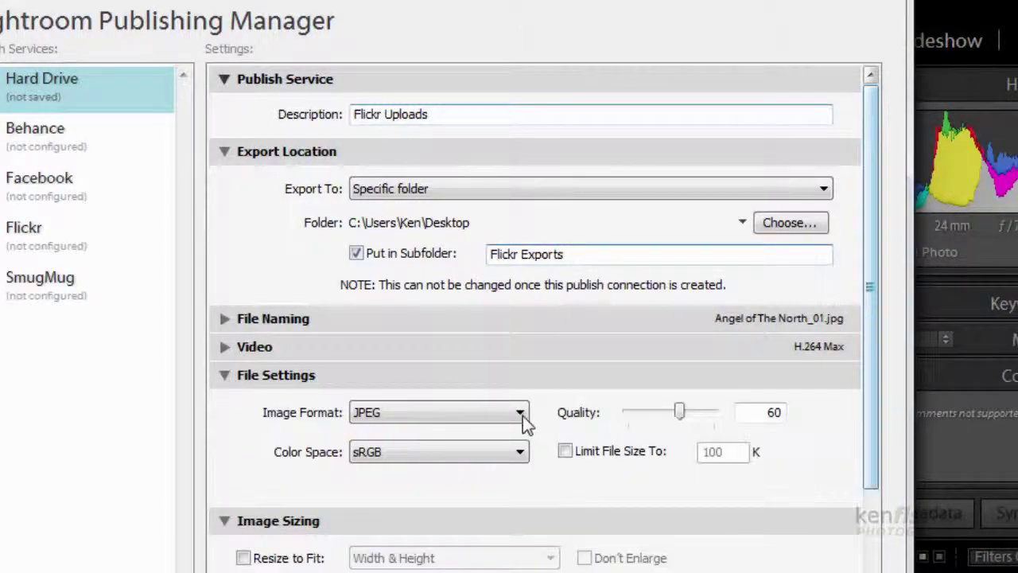
left_click_drag(683, 411, 731, 433)
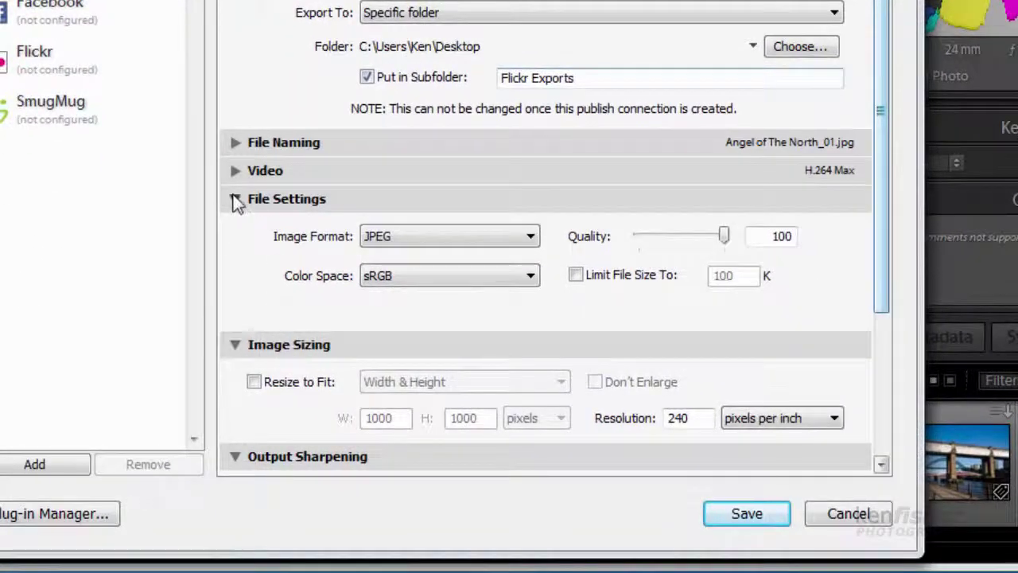
left_click(237, 199)
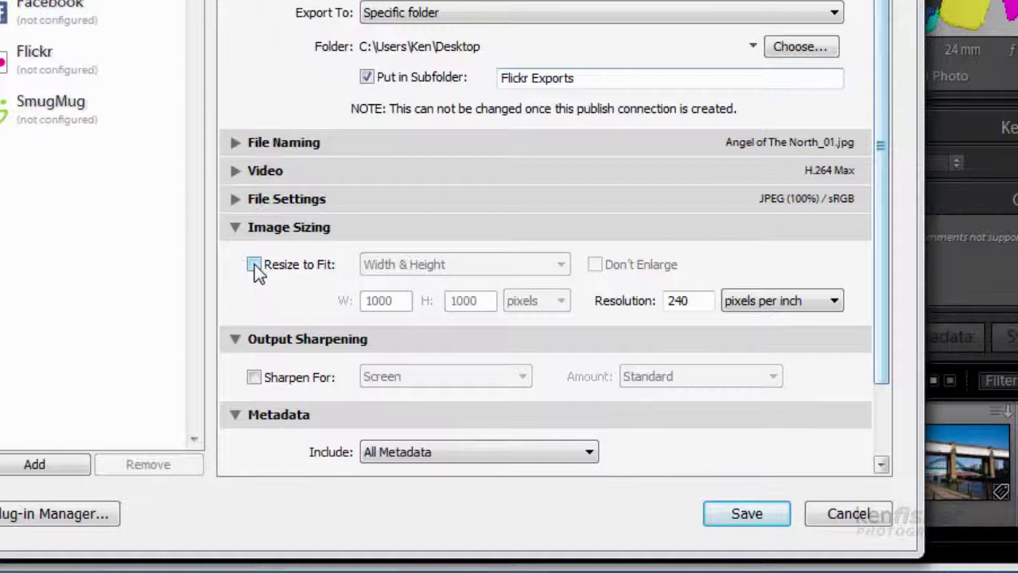
left_click(254, 265)
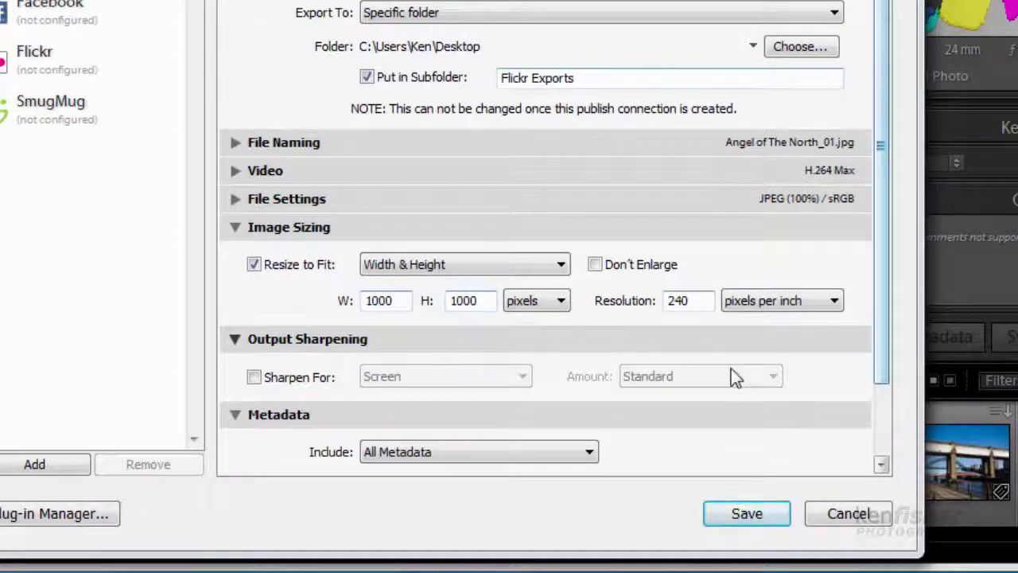
left_click(256, 378)
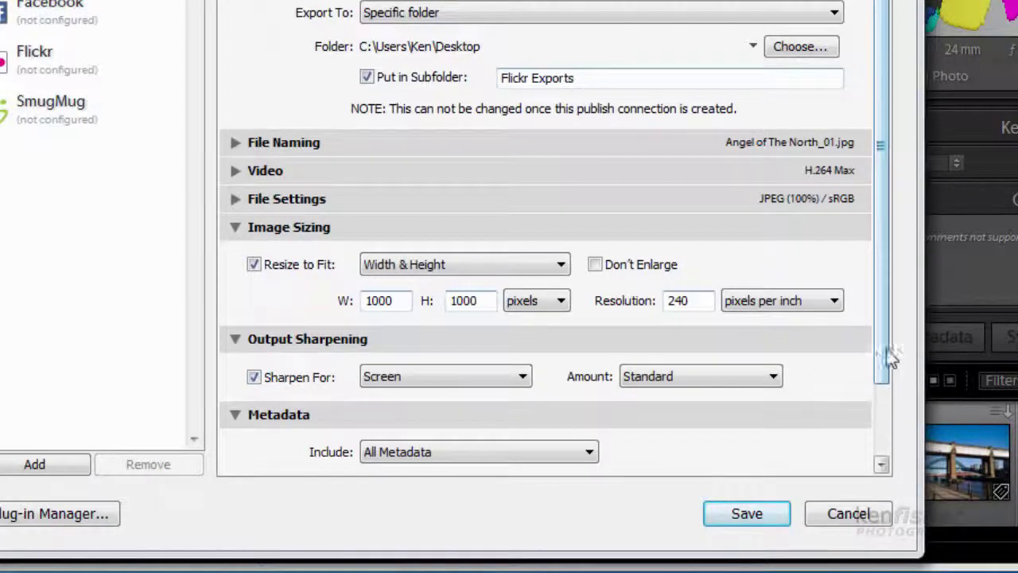
left_click_drag(881, 356, 897, 447)
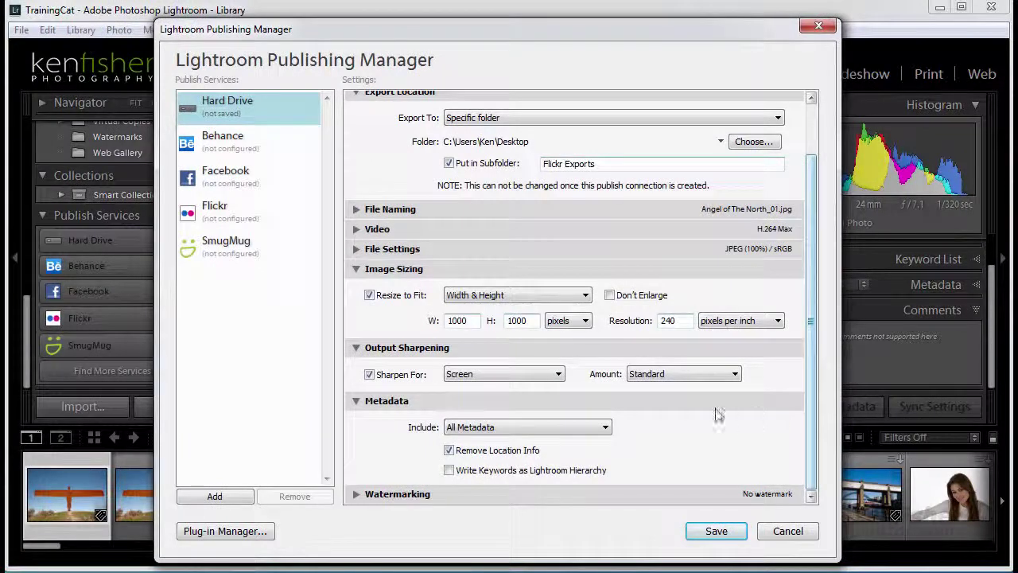
Create a publish connection named 'Flickr Uploads' and save the service in the Publishing Manager
left_click(214, 496)
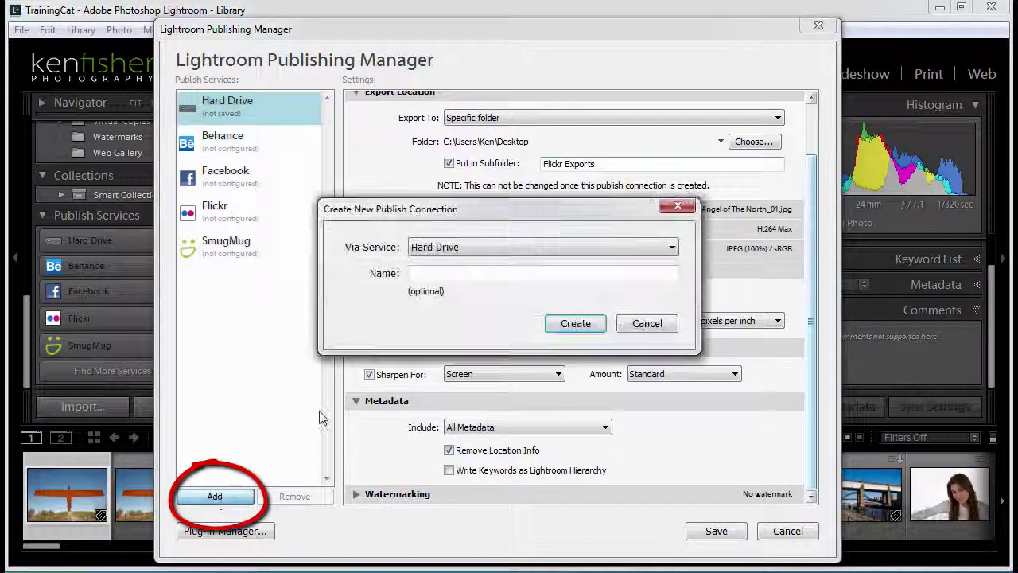
left_click(430, 273)
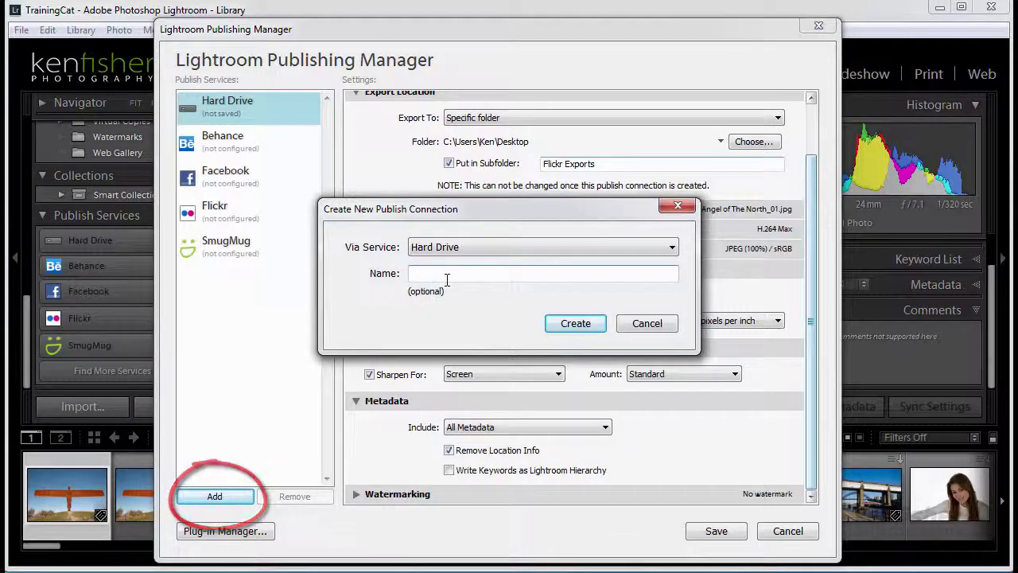
type("Flick")
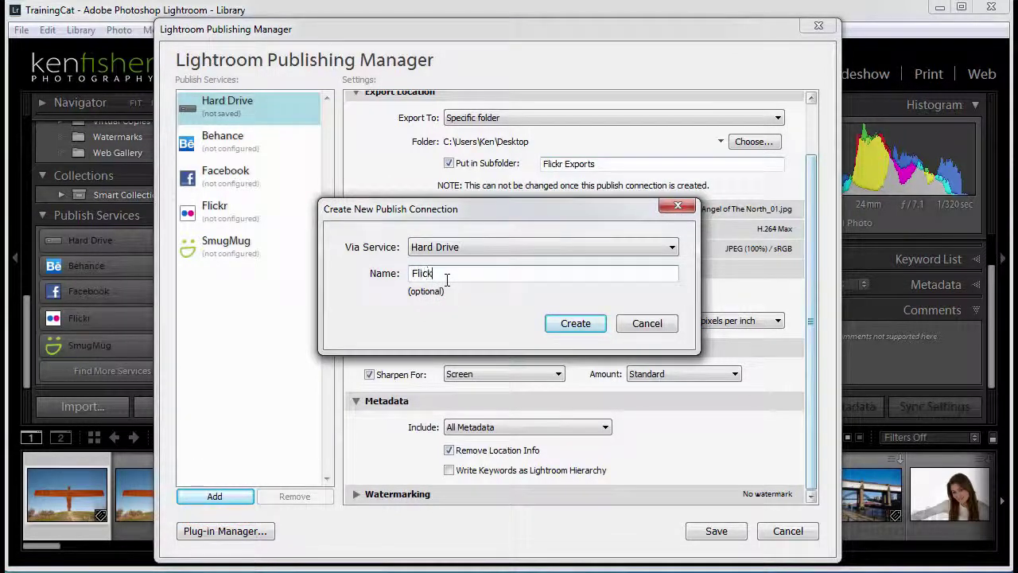
type("r Uploads")
left_click(577, 324)
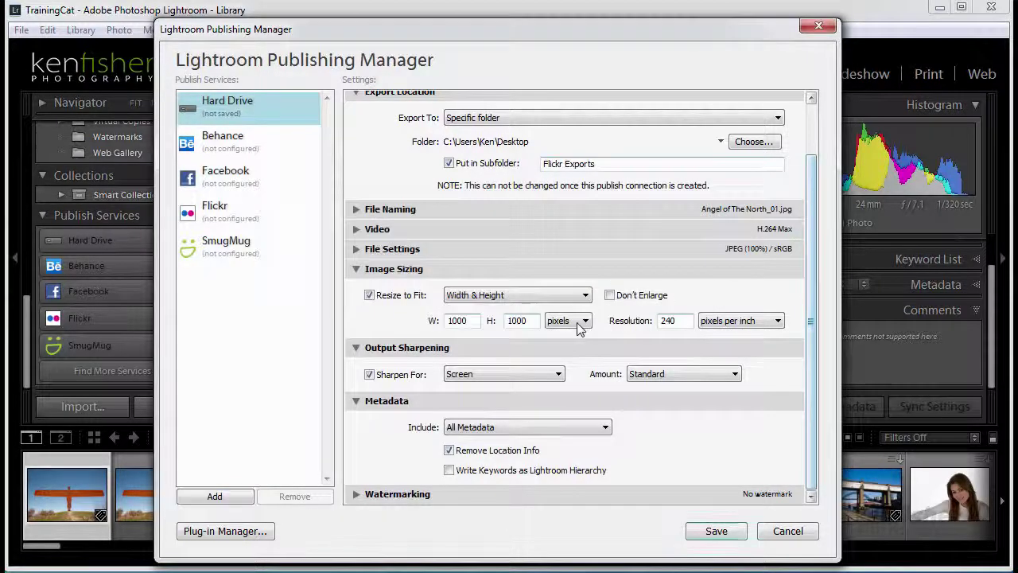
left_click(716, 531)
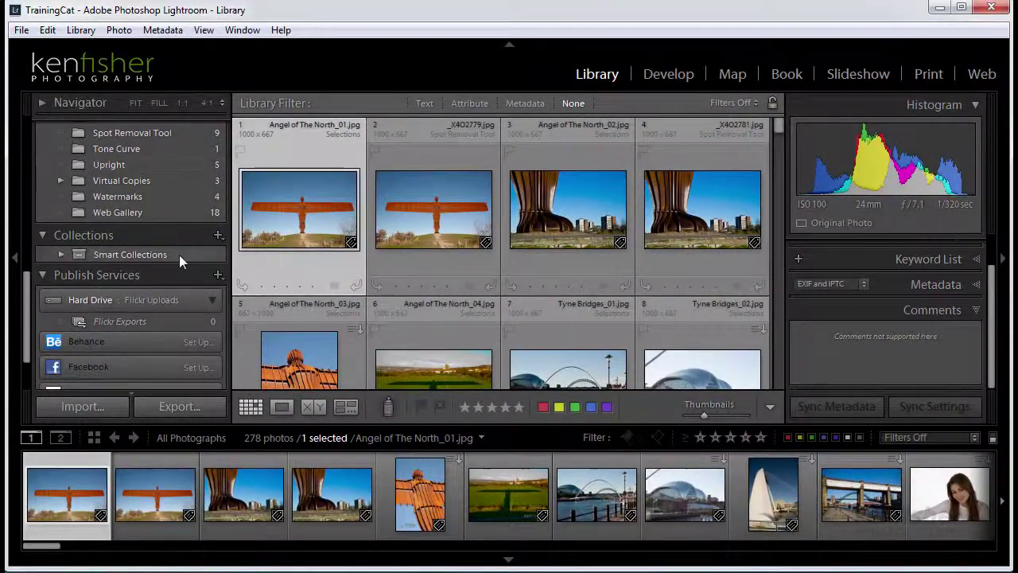
Create another Hard Drive service with description and subfolder both set to 'Facebook Exports'
right_click(159, 301)
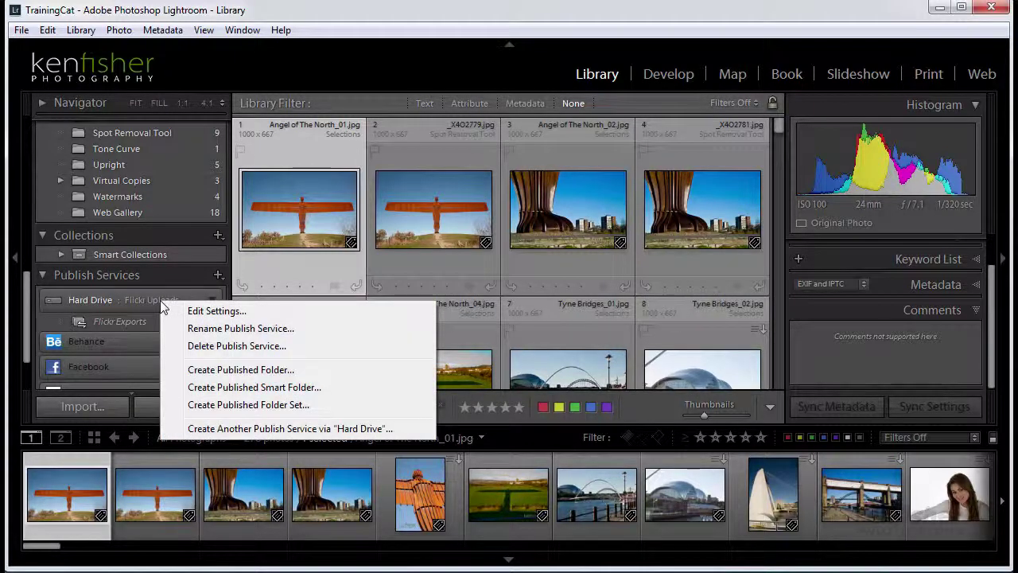
left_click(260, 429)
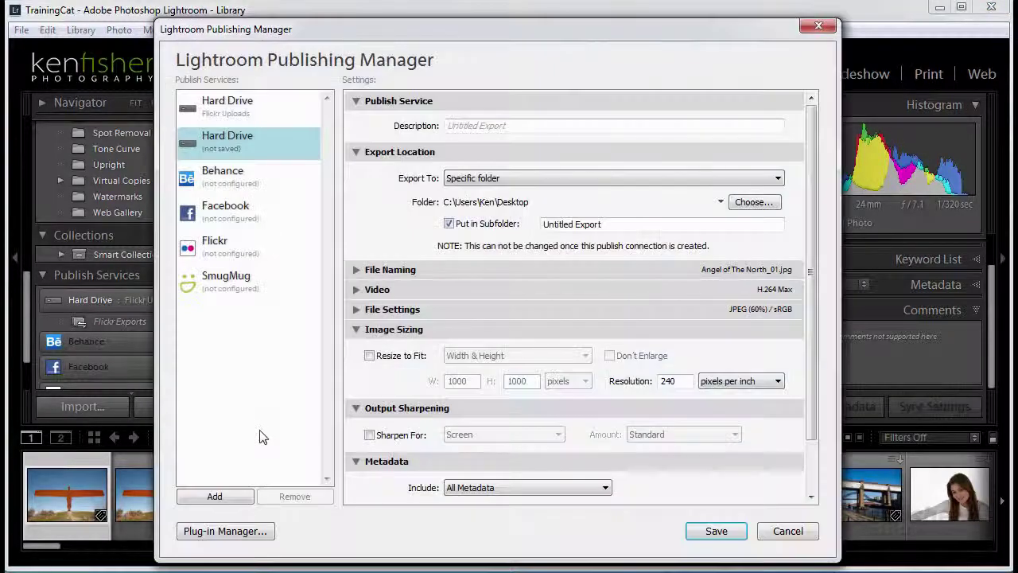
left_click(501, 125)
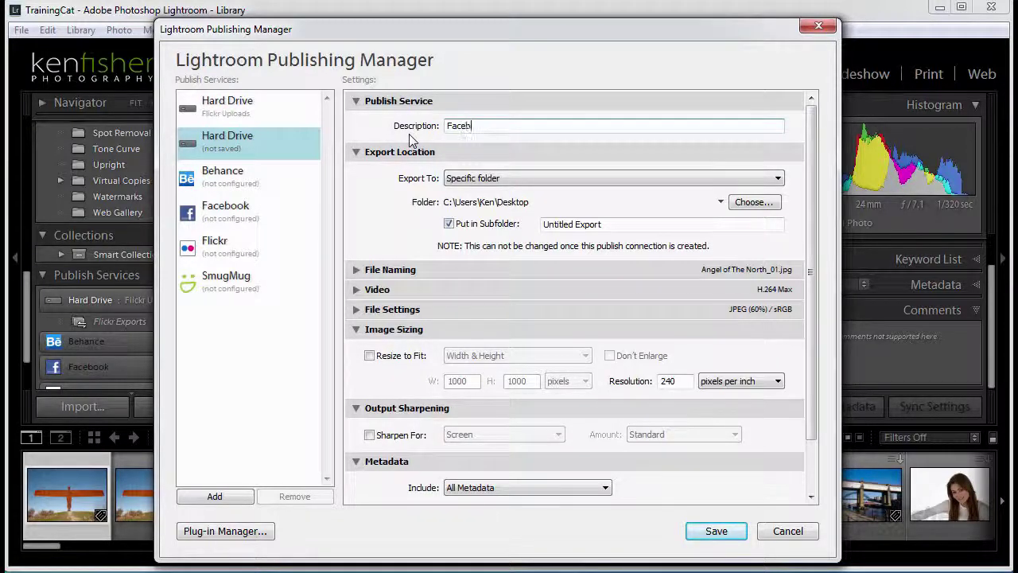
type("ok Exports")
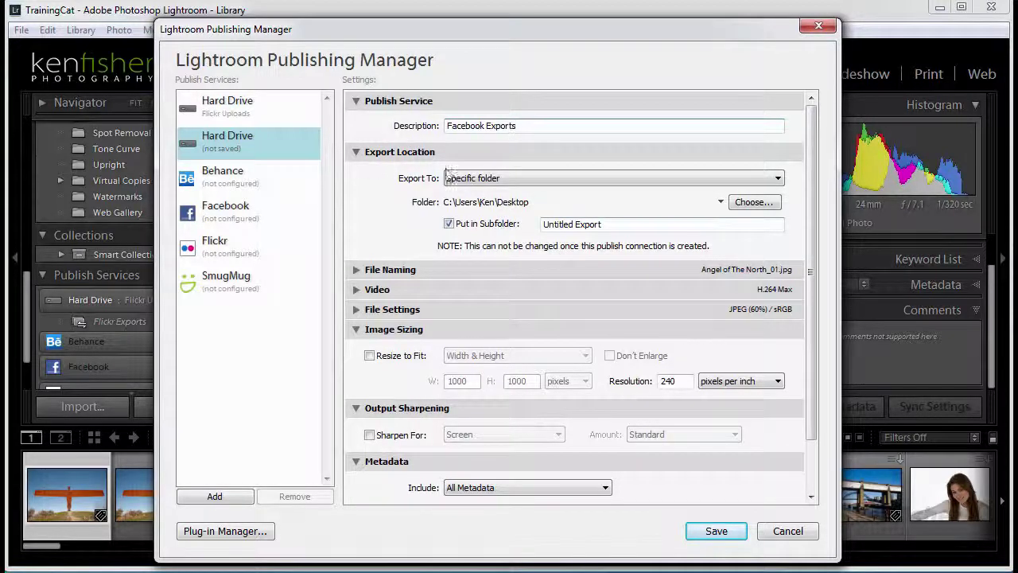
left_click(606, 225)
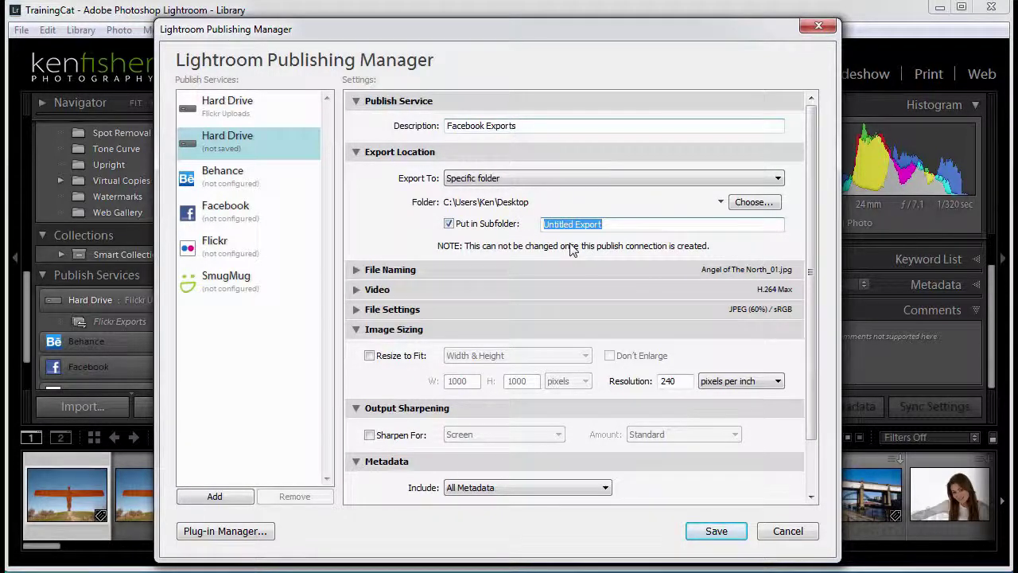
type("Facebook")
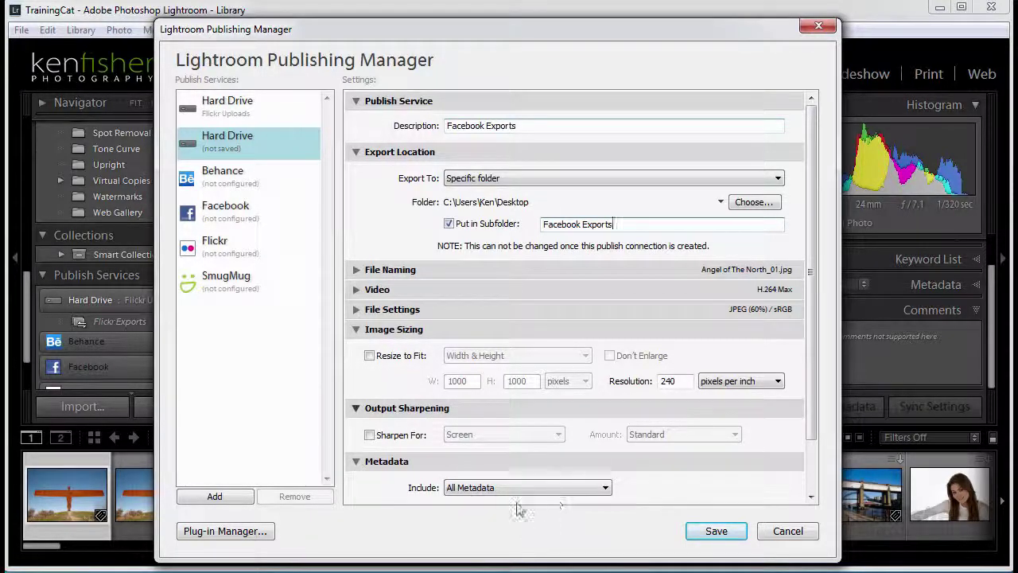
left_click(215, 495)
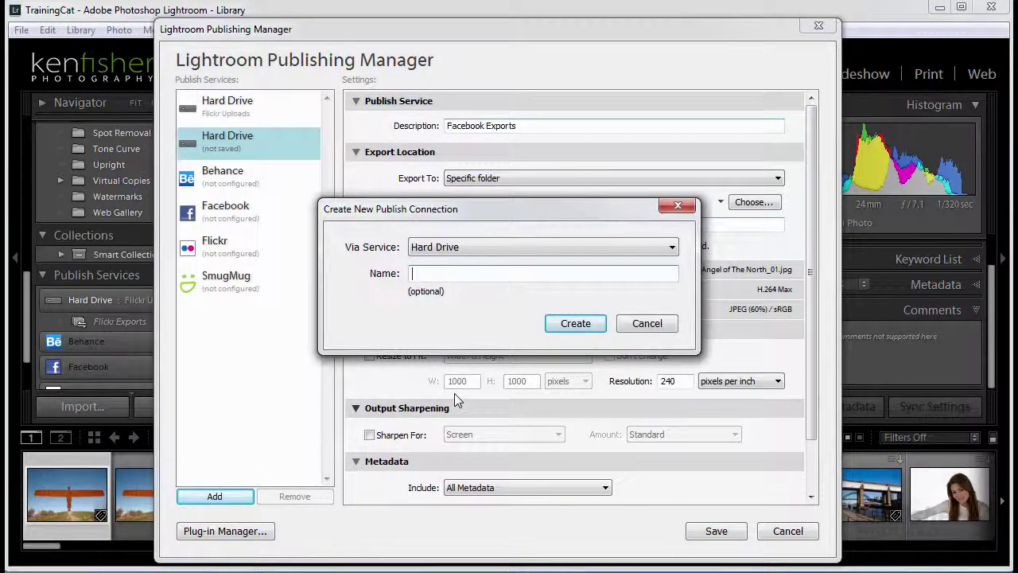
Name the connection 'Facebook Exports', create it, and save it in the Publishing Manager
type("Facebook Exports")
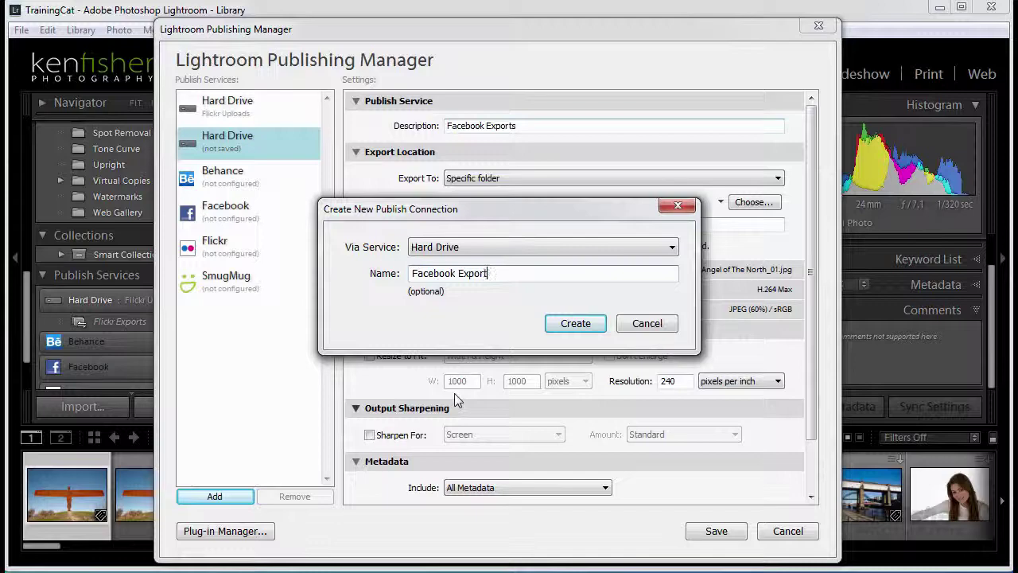
left_click(575, 324)
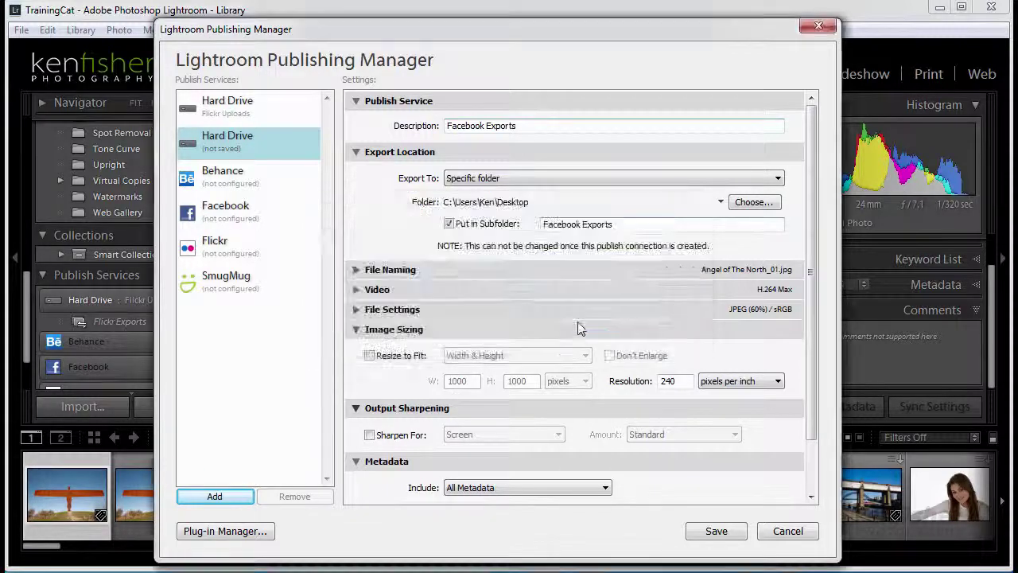
left_click(720, 531)
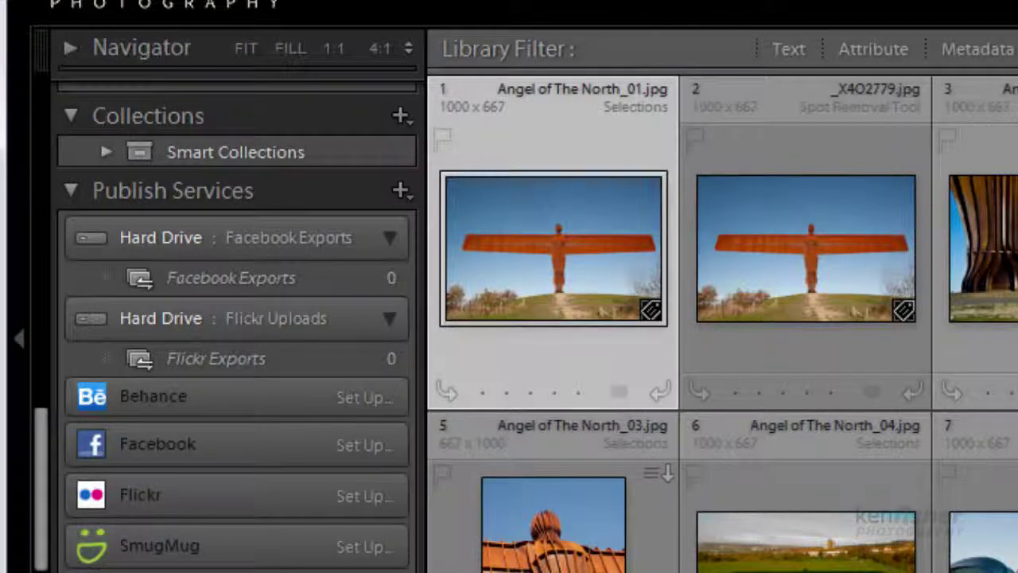
Add Angel of The North_02.jpg to the Facebook Exports collection and publish it
left_click_drag(978, 254, 243, 279)
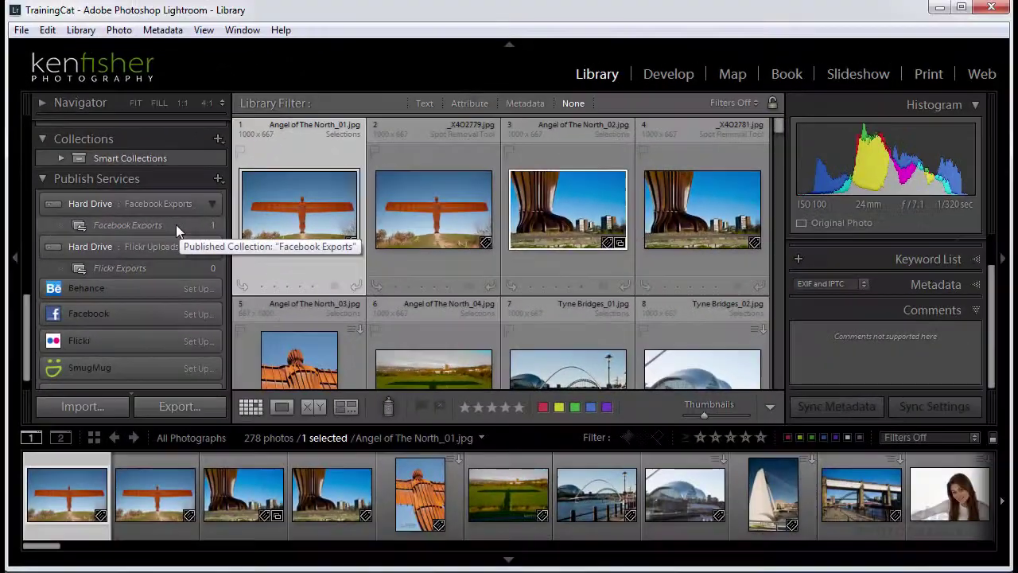
left_click(333, 285)
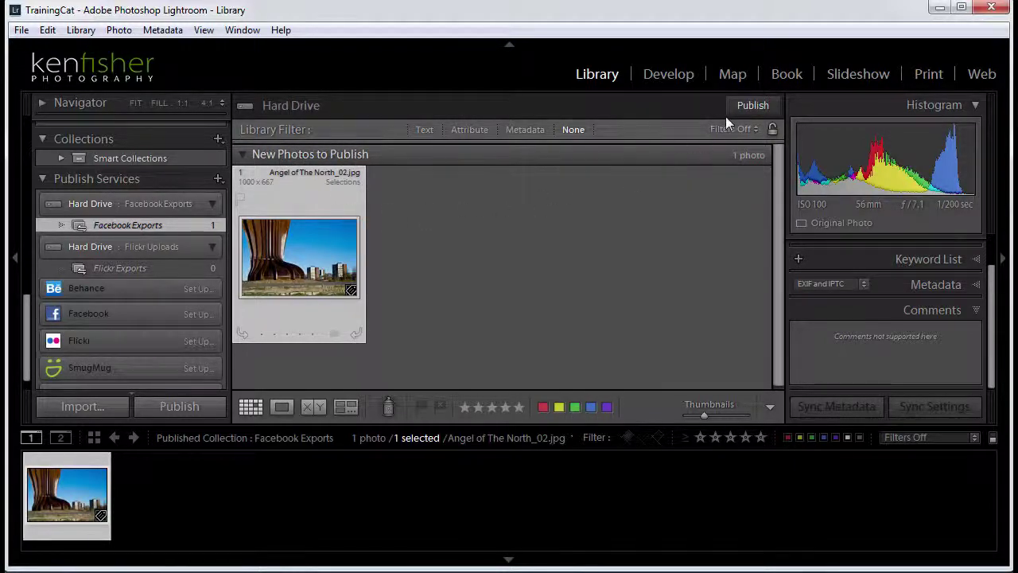
left_click(752, 106)
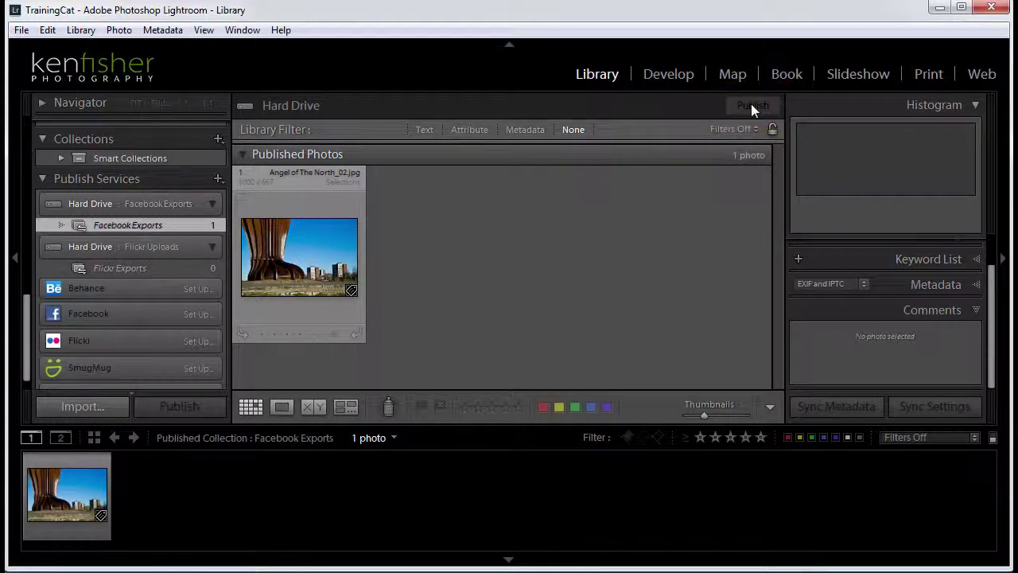
Minimize Lightroom, open the desktop Facebook Exports folder, and place its window beside the desktop folders
left_click(938, 7)
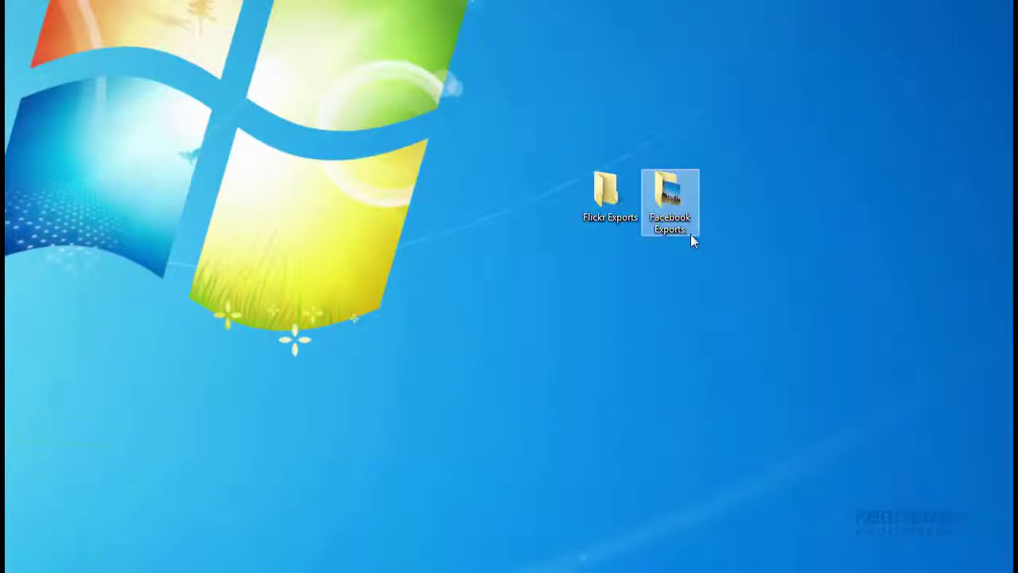
double_click(670, 199)
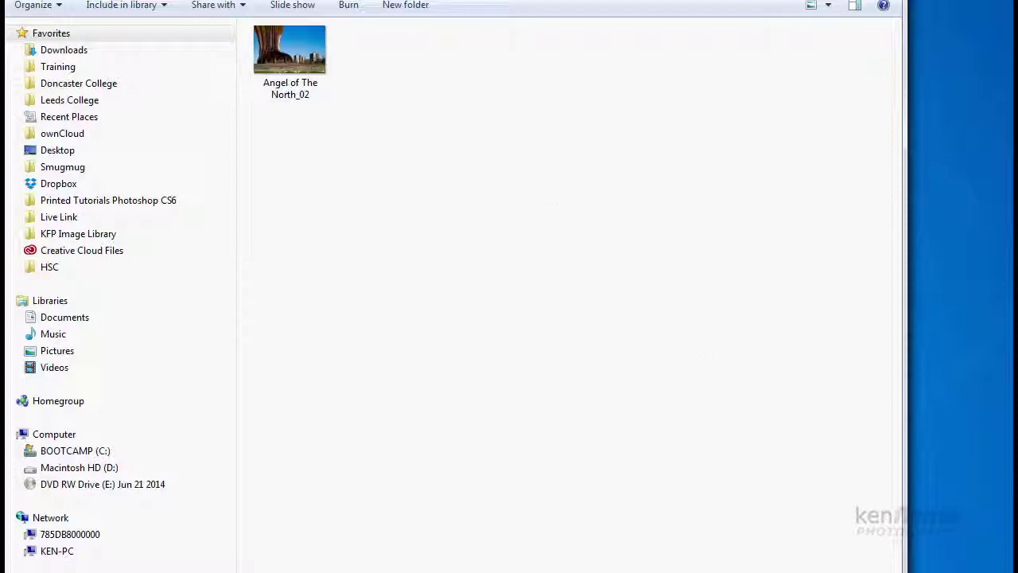
left_click_drag(905, 571, 578, 339)
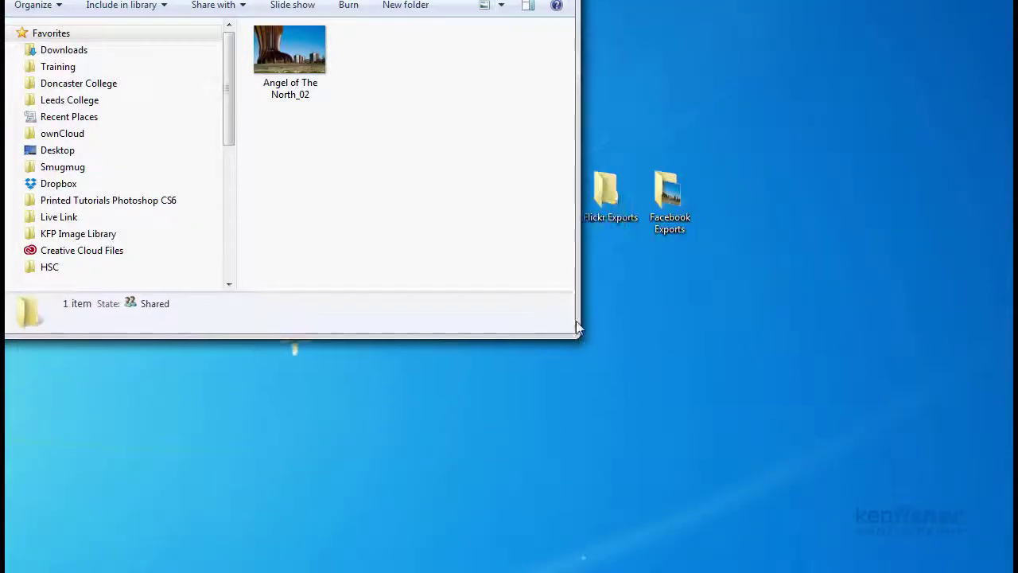
left_click_drag(357, 2, 727, 65)
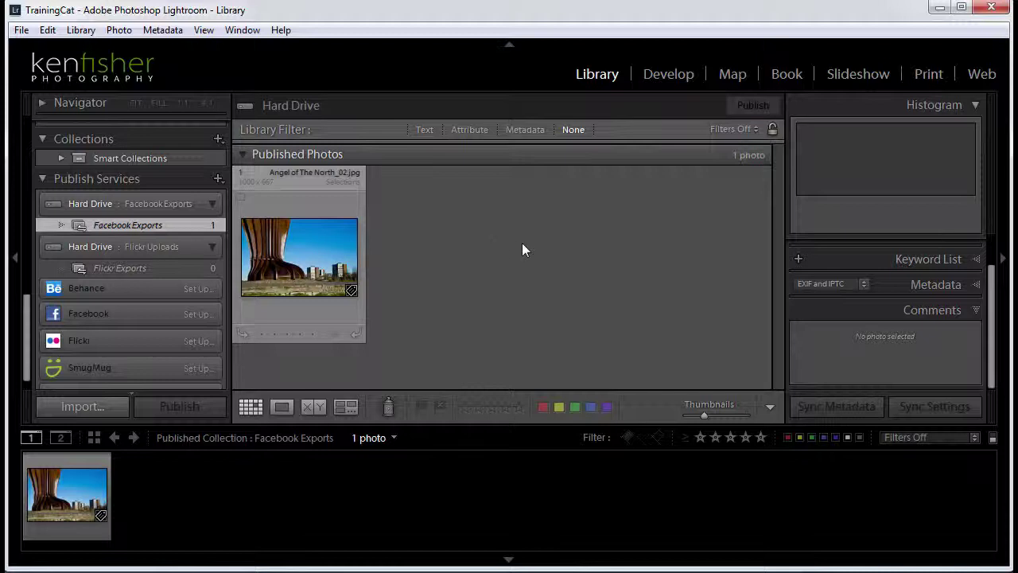
Delete Angel of The North_02.jpg from Facebook Exports and publish the removal
left_click(296, 255)
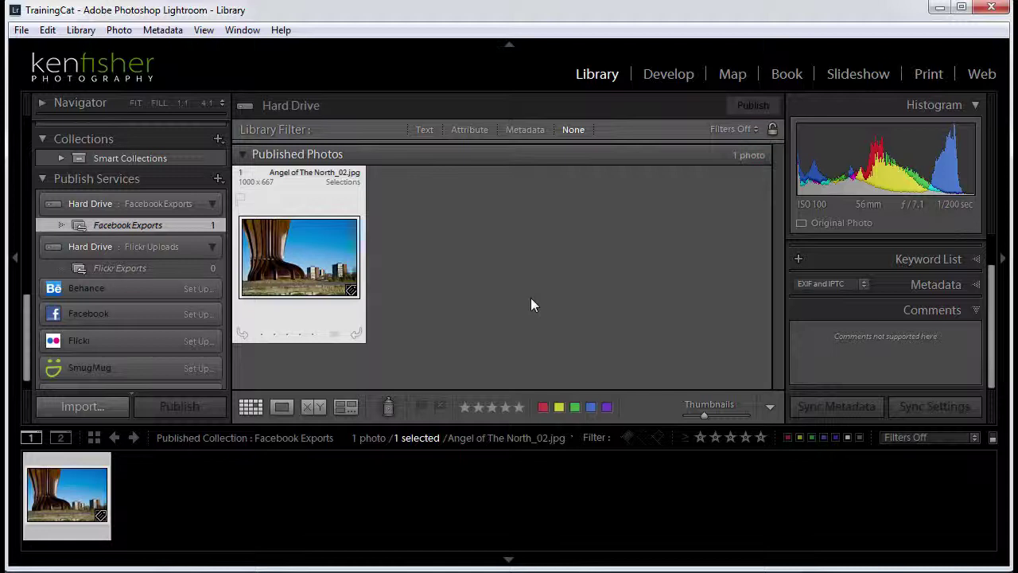
key("Delete")
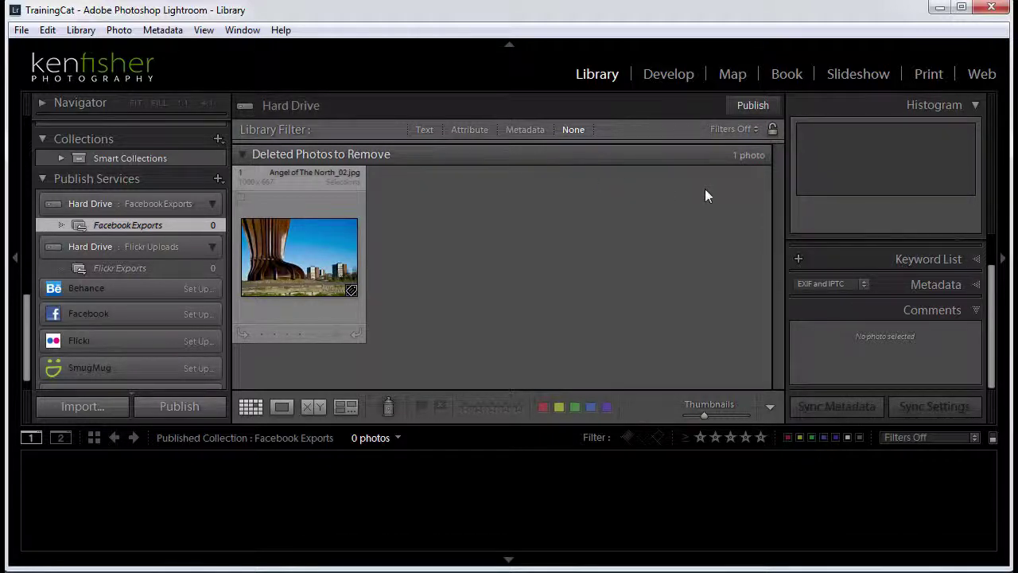
left_click(753, 106)
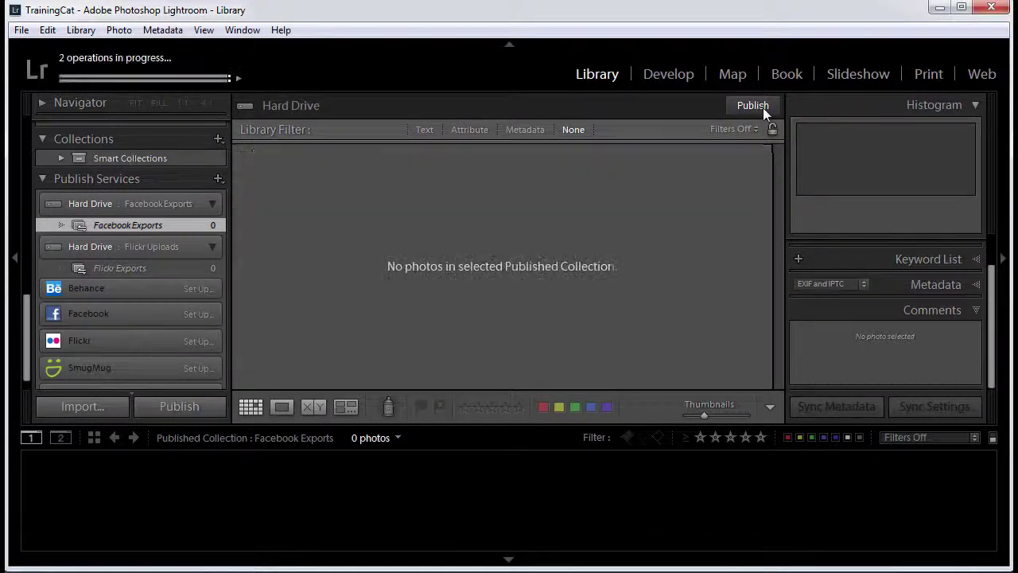
Minimize Lightroom and bring the Facebook Exports folder forward to confirm it is empty
left_click(938, 8)
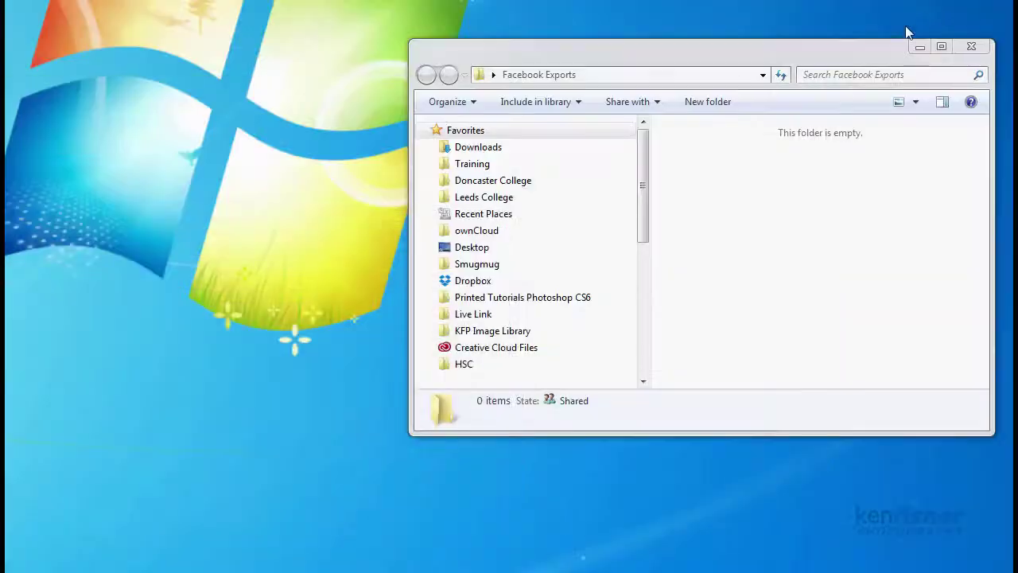
left_click(739, 239)
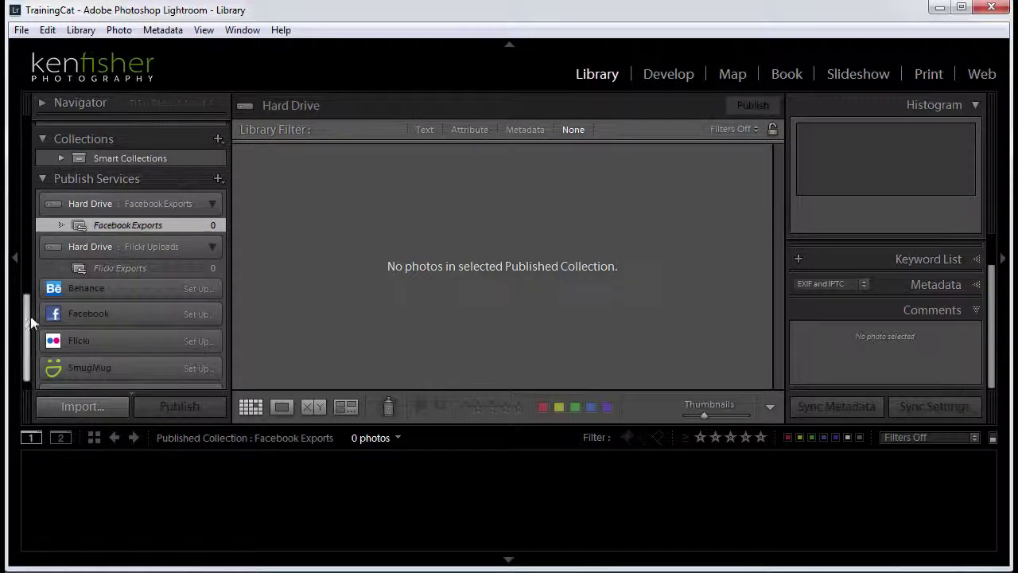
Publish the first cathedral photo from Slideshow 2 to the Flickr Exports collection
left_click_drag(32, 334, 33, 275)
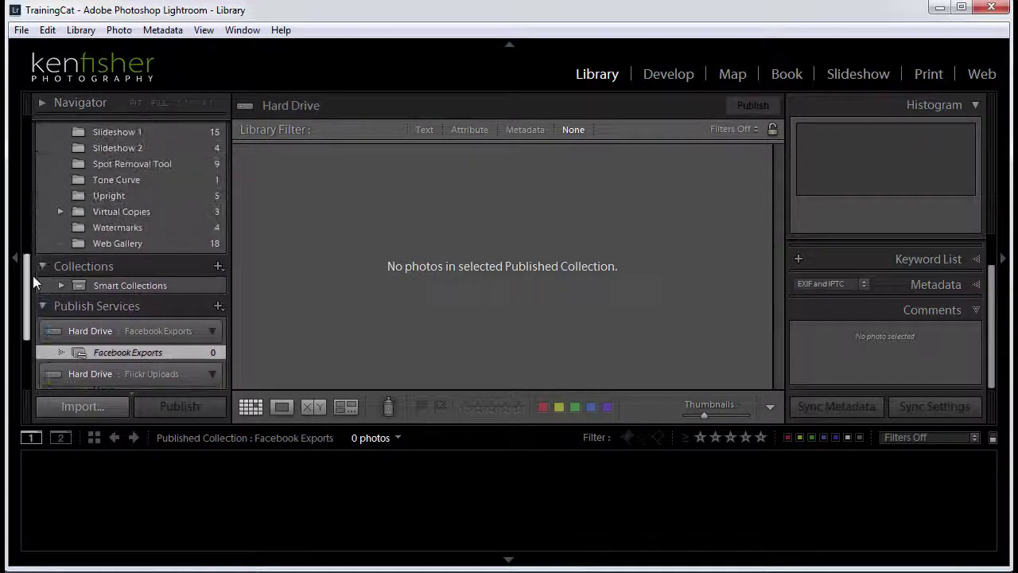
left_click(120, 178)
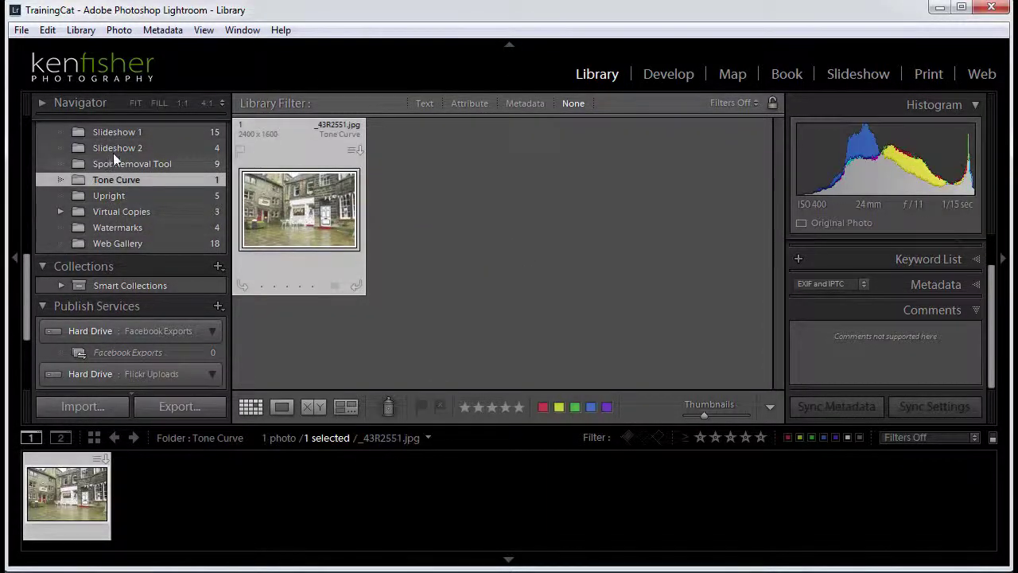
left_click(115, 149)
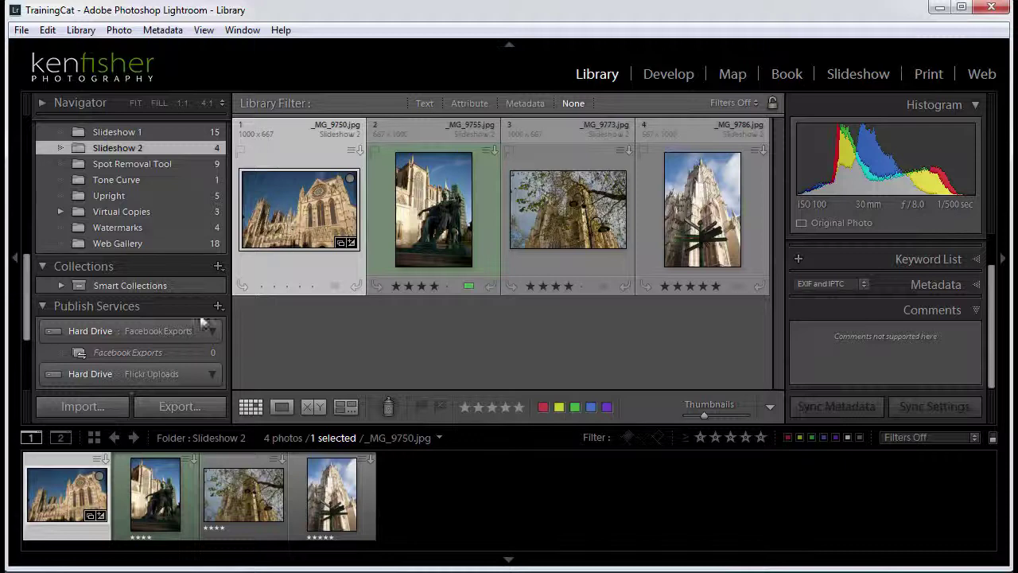
left_click_drag(27, 318, 27, 357)
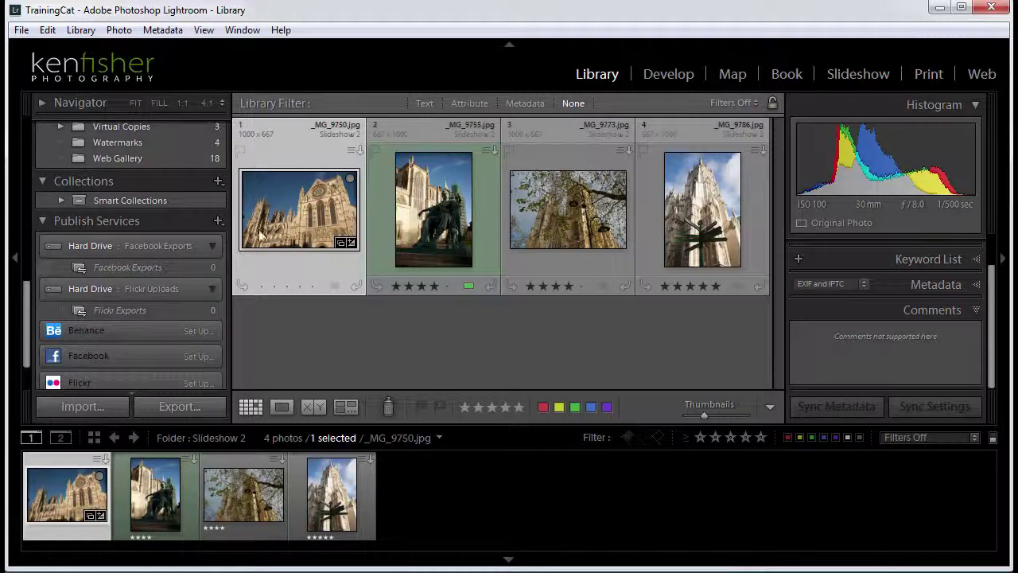
left_click_drag(310, 224, 137, 312)
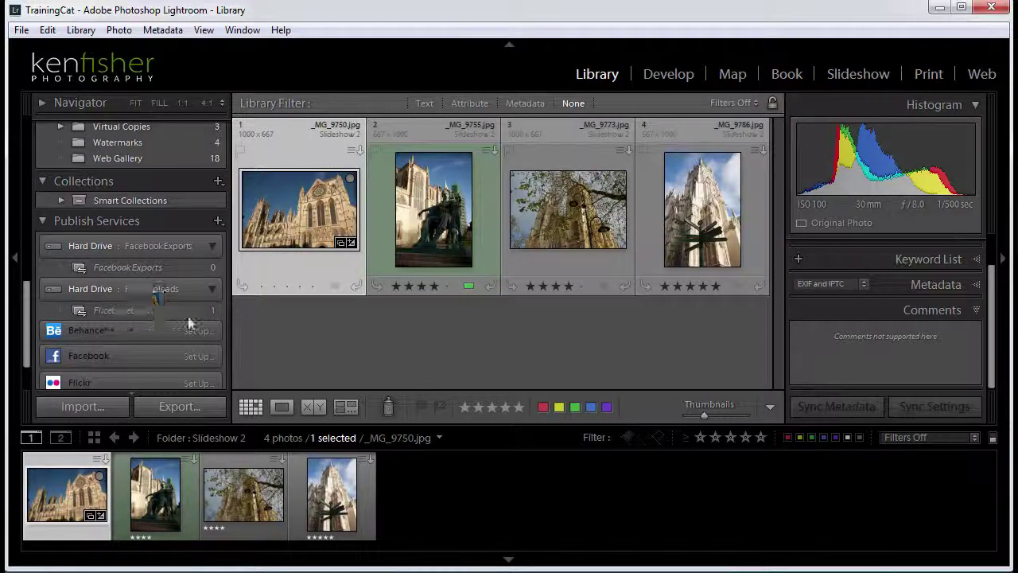
left_click(168, 310)
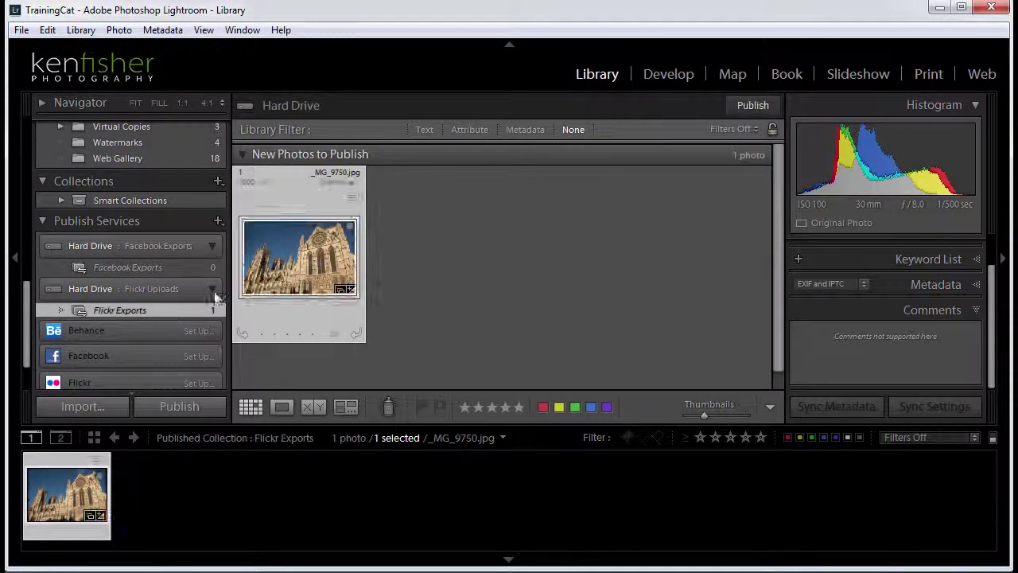
left_click(757, 104)
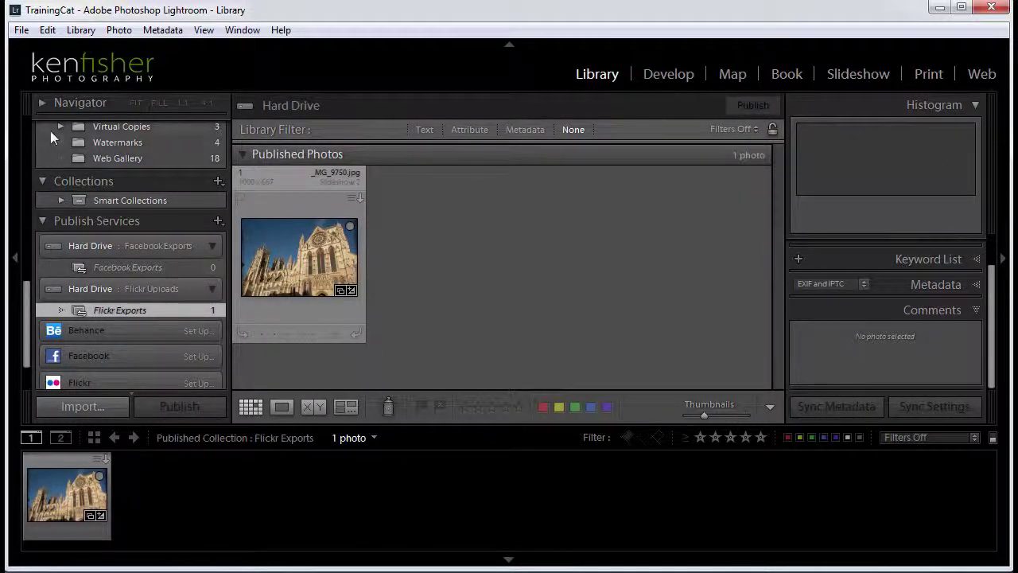
Publish the goose photo from Web Gallery to Facebook Exports, then minimize Lightroom
left_click(119, 159)
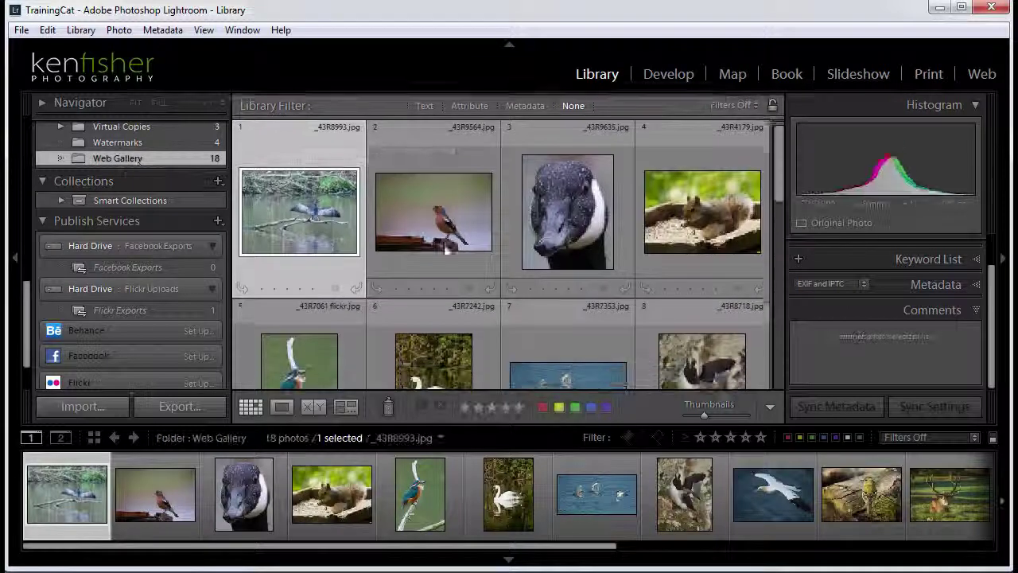
left_click_drag(572, 204, 143, 268)
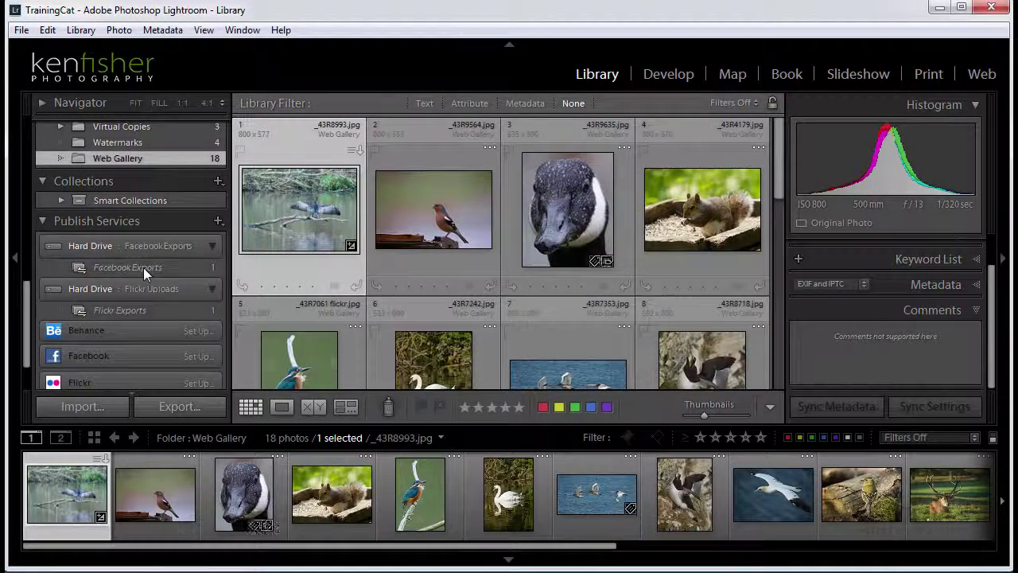
left_click(193, 268)
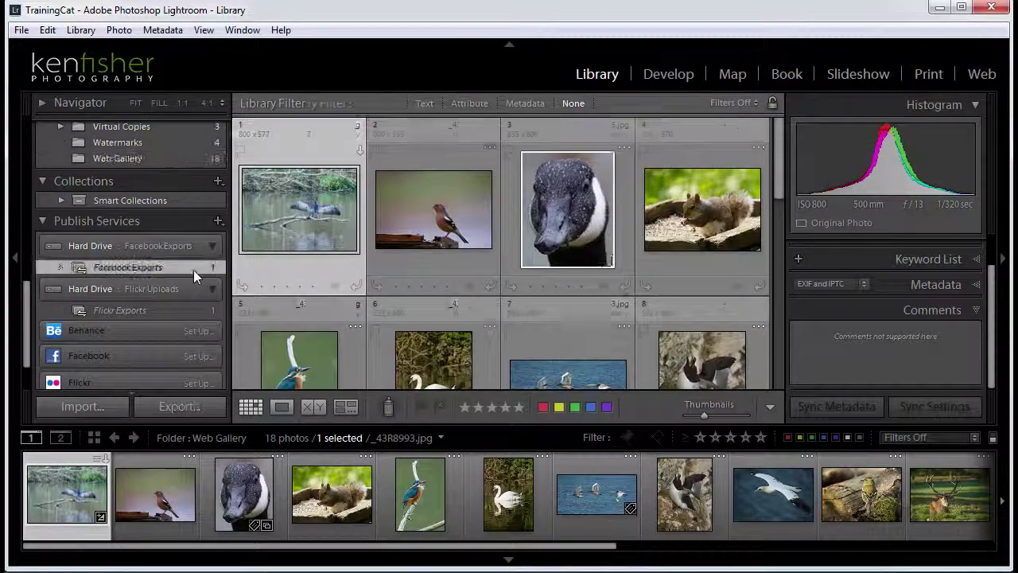
left_click(755, 105)
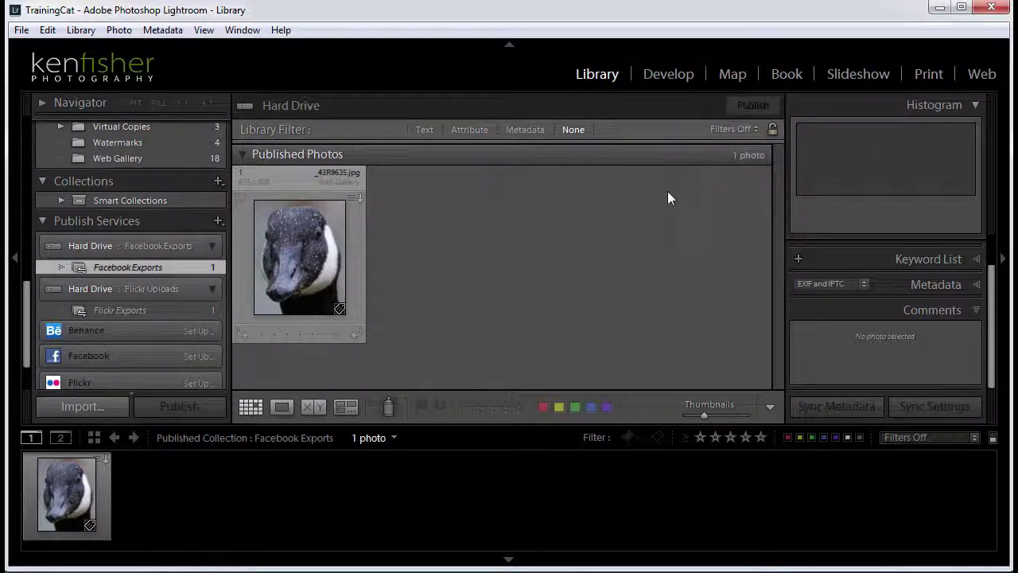
left_click(939, 10)
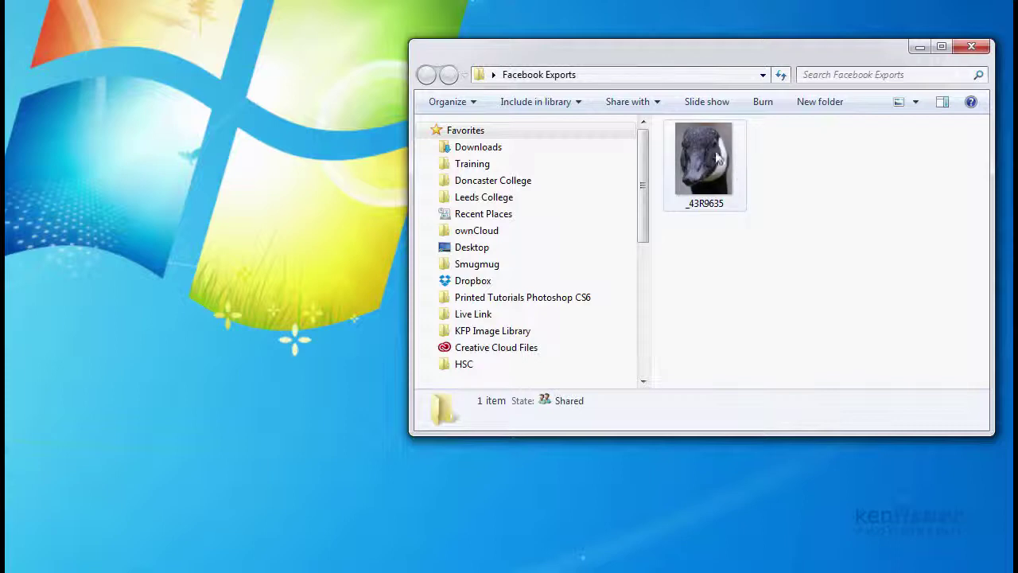
Move the Facebook Exports window aside and open the desktop's Flickr Exports folder, showing _MG_9750
left_click_drag(769, 61, 799, 258)
left_click(613, 199)
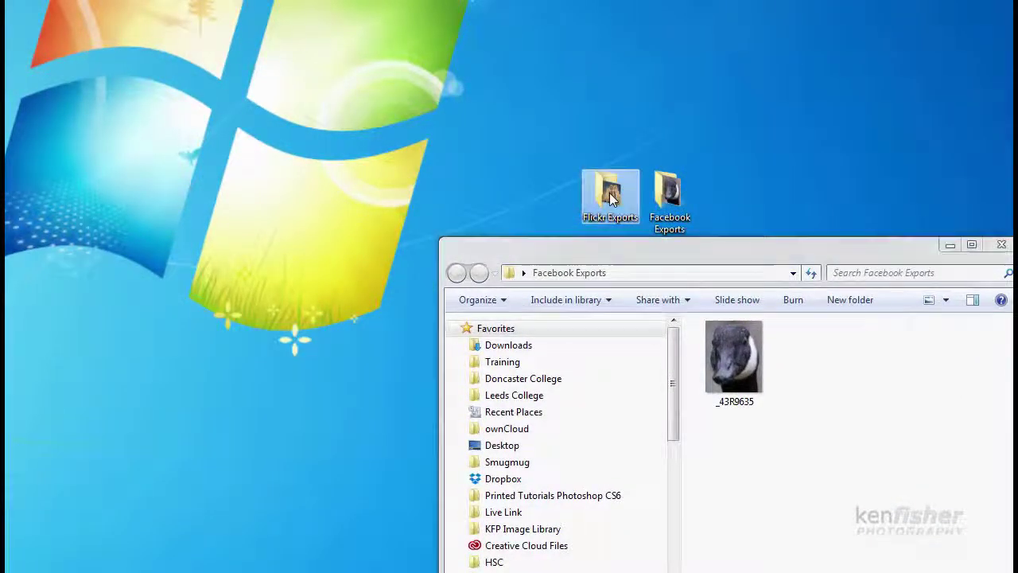
left_click(732, 182)
double_click(610, 195)
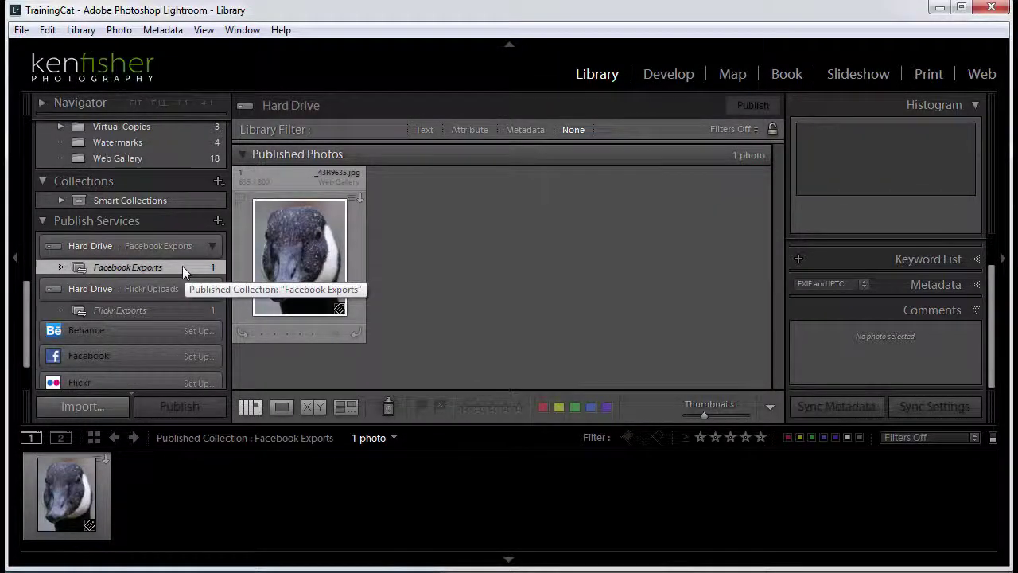
Remove the goose photo _43R9635.jpg from Facebook Exports and publish the change
key("ctrl+a")
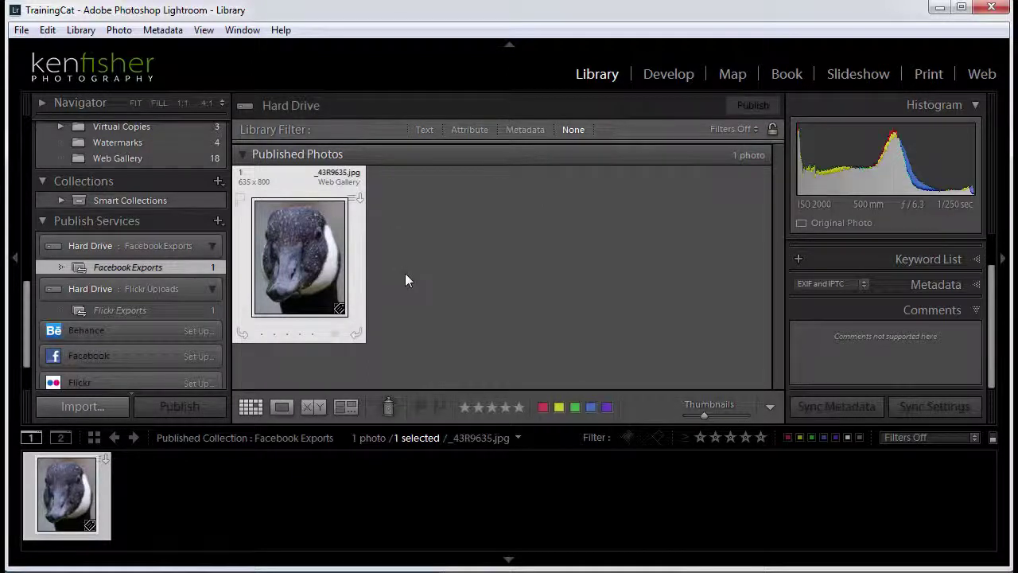
key("Delete")
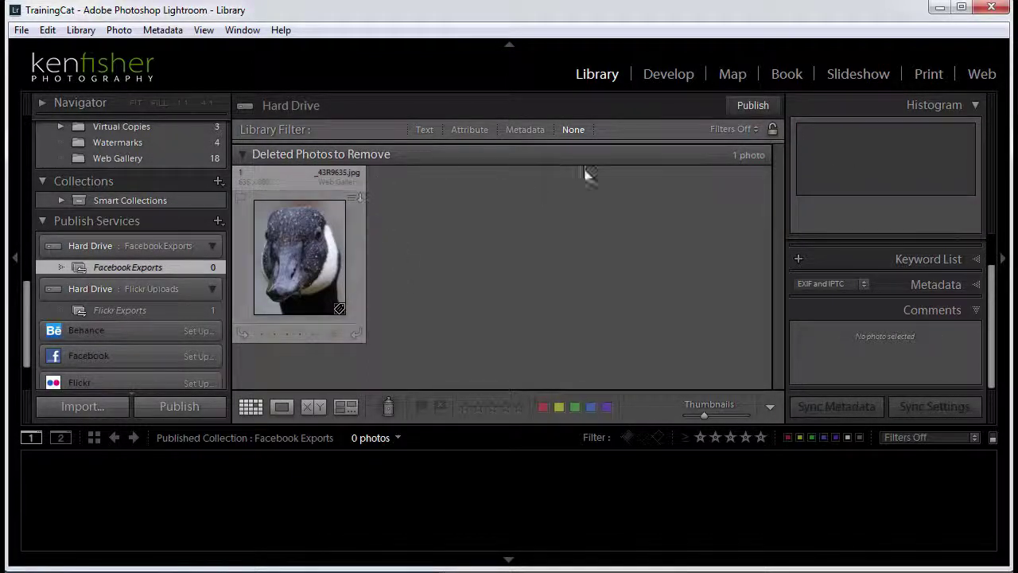
left_click(753, 105)
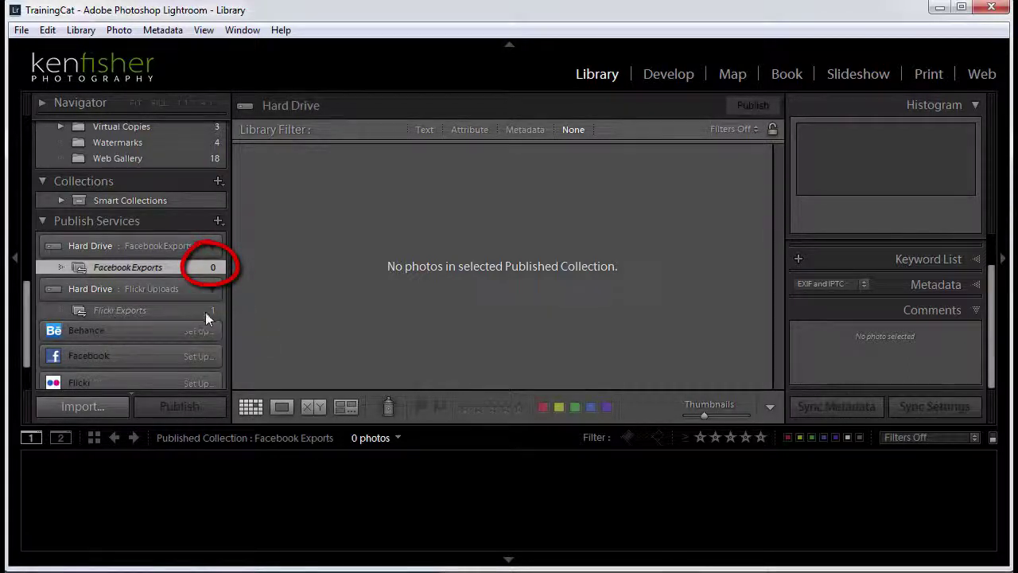
Remove the cathedral photo _MG_9750 from Flickr Exports and publish the change
left_click(180, 310)
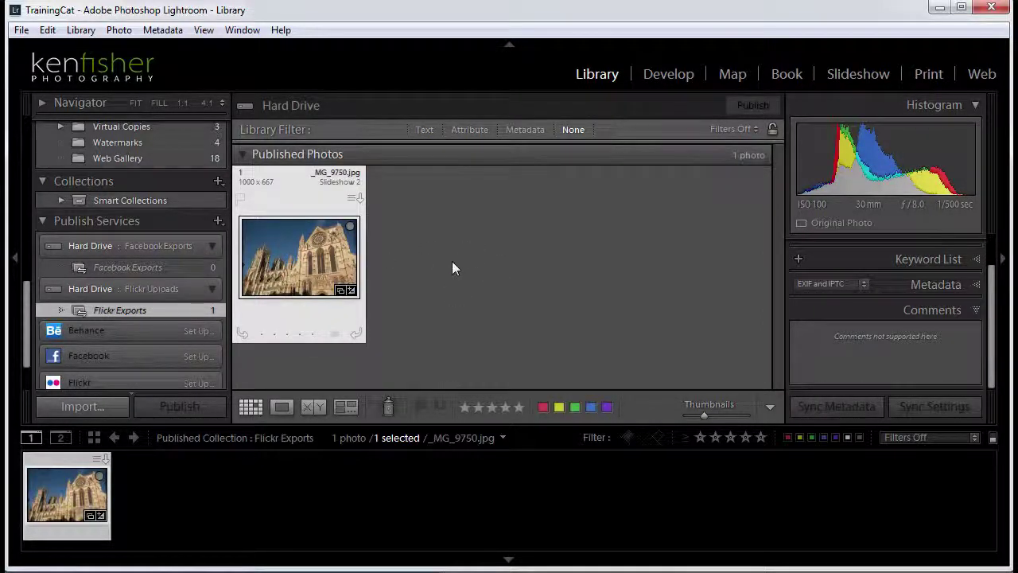
key("Delete")
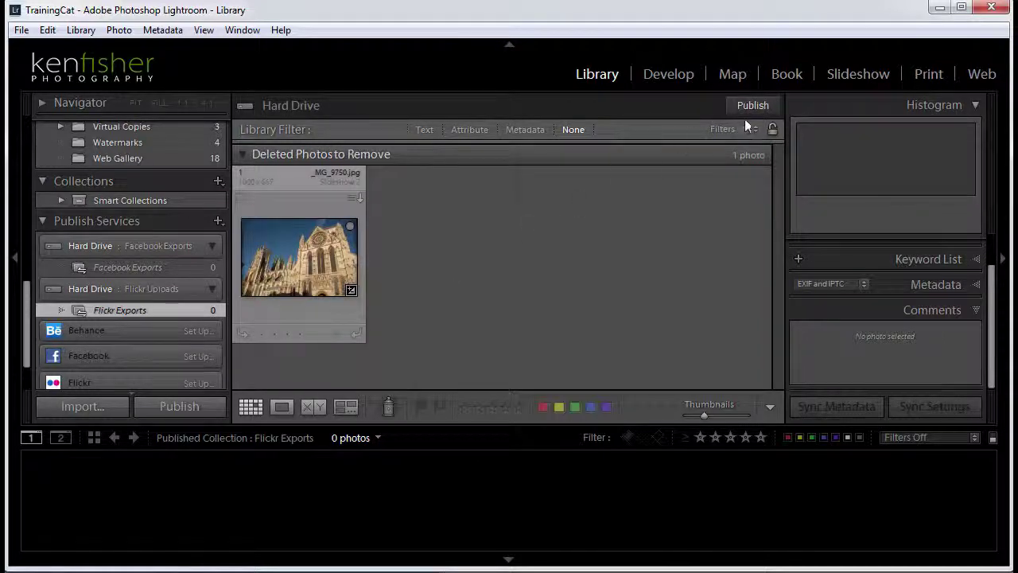
left_click(754, 105)
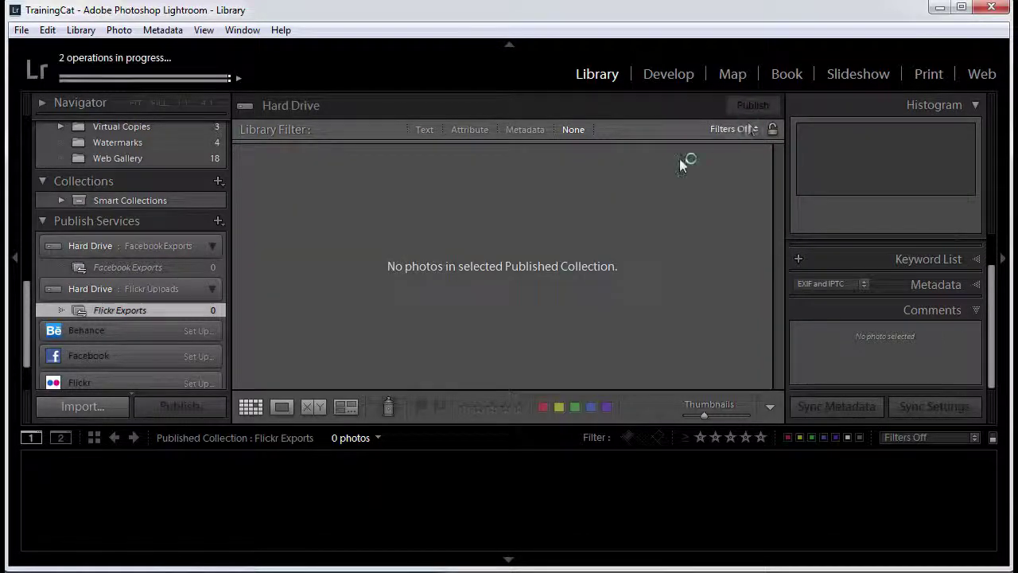
Minimize Lightroom and arrange the Flickr Exports and Facebook Exports windows to confirm both hold 0 items
left_click(938, 11)
left_click(723, 439)
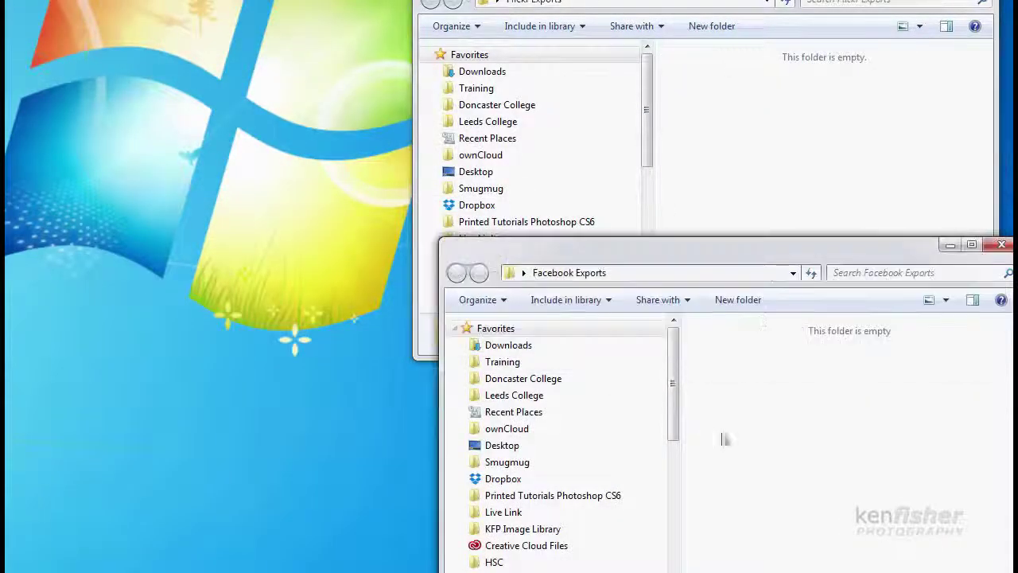
left_click_drag(705, 245, 679, 158)
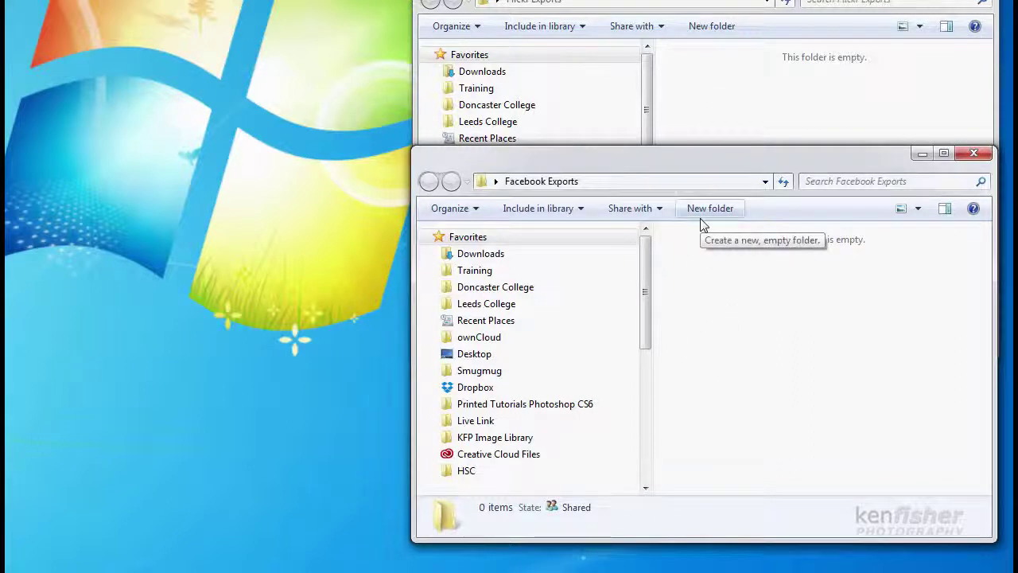
left_click(210, 398)
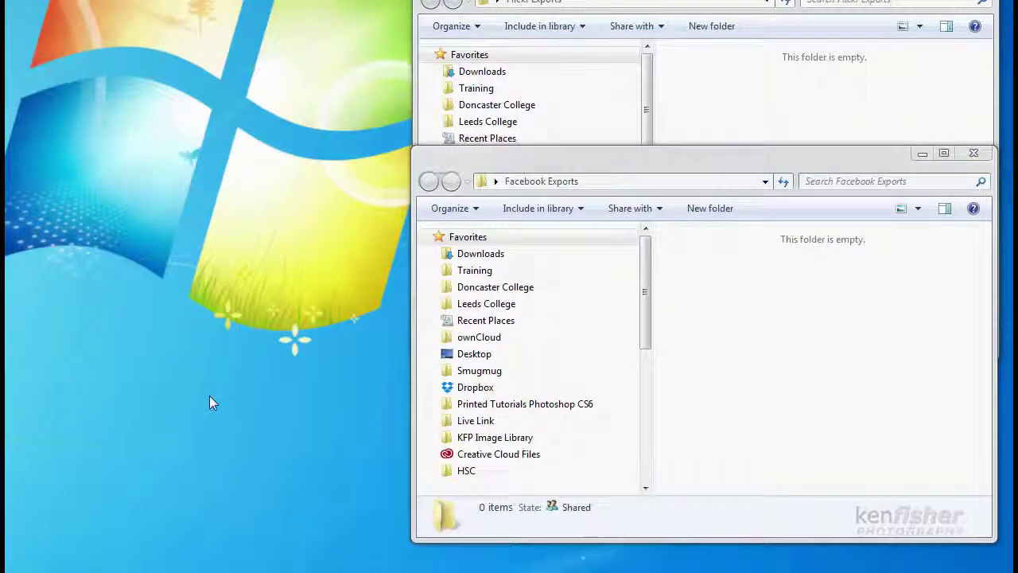